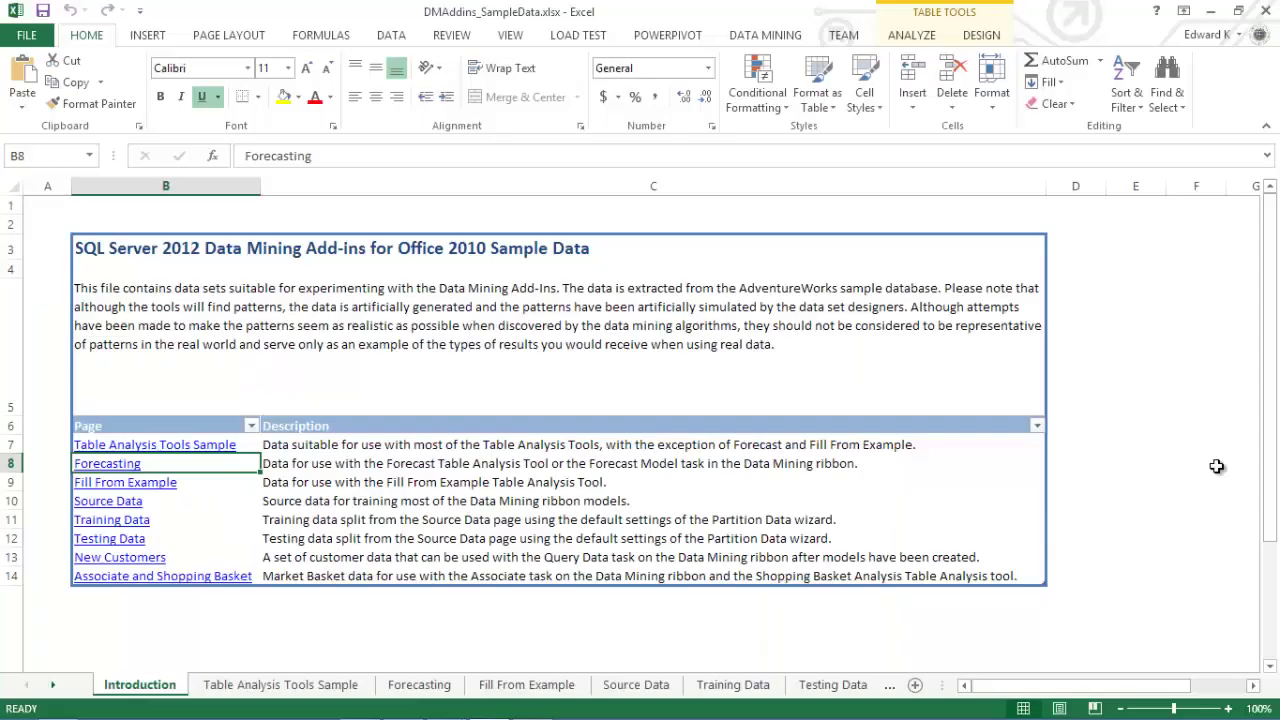
- Show the DATA MINING ribbon tab using Alt+Y
key("alt+y")
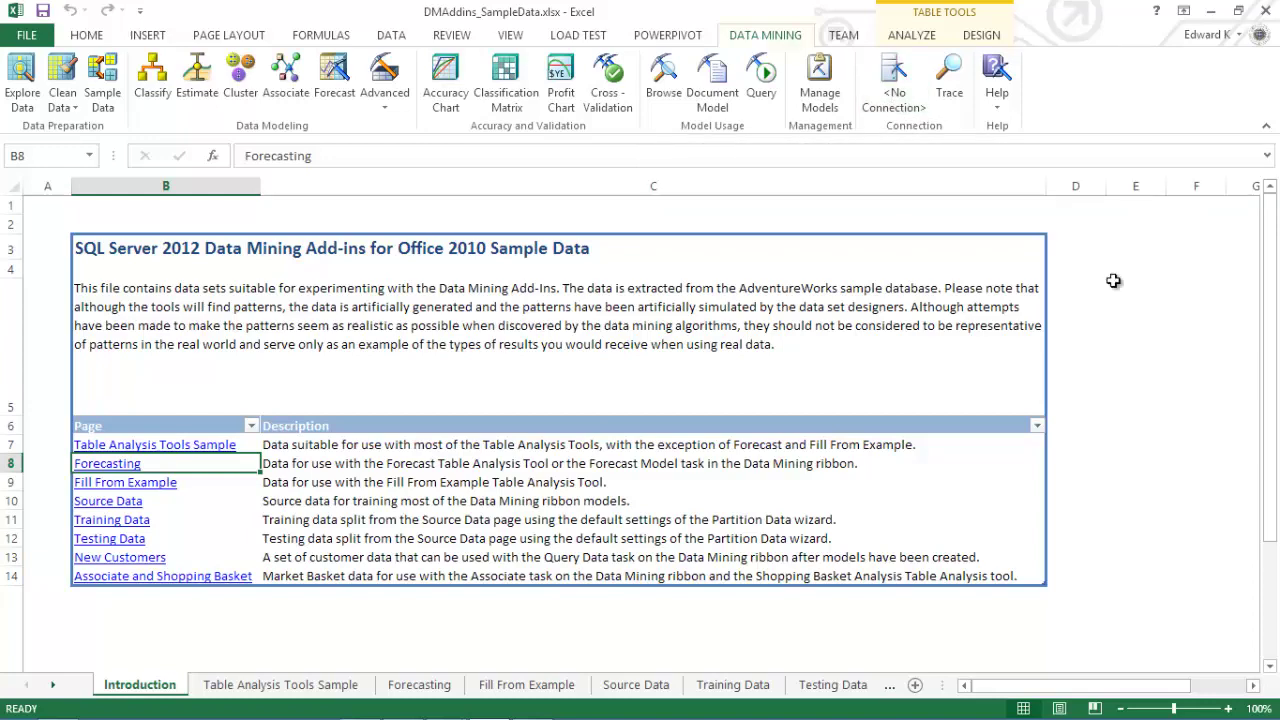
- Create a new Analysis Services connection to server '.' using the DMAddinsDB catalog
left_click(894, 82)
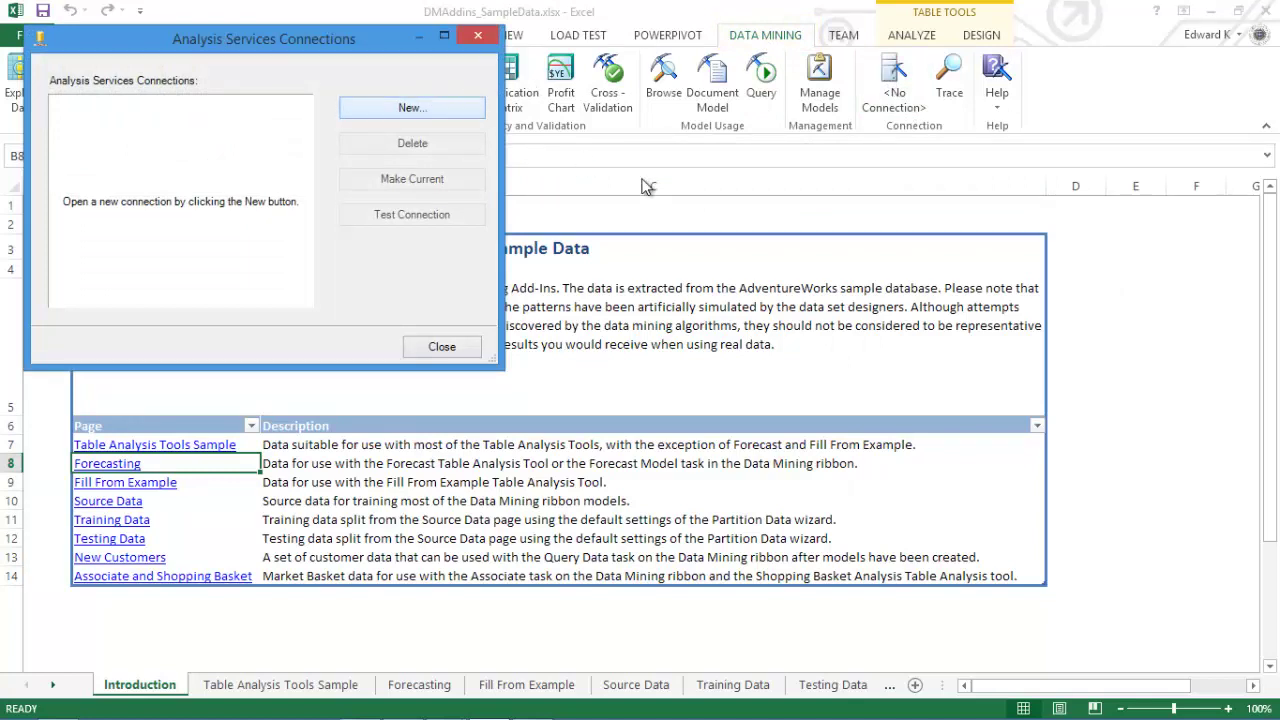
left_click(432, 104)
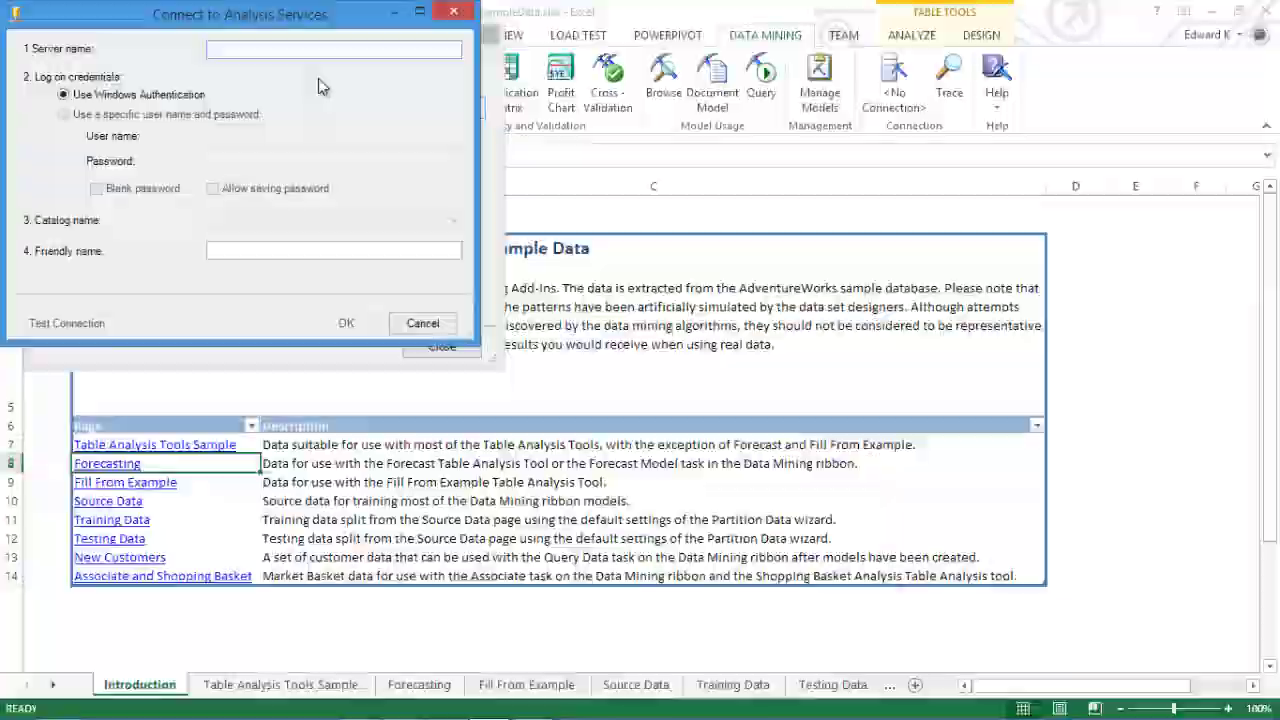
type(".")
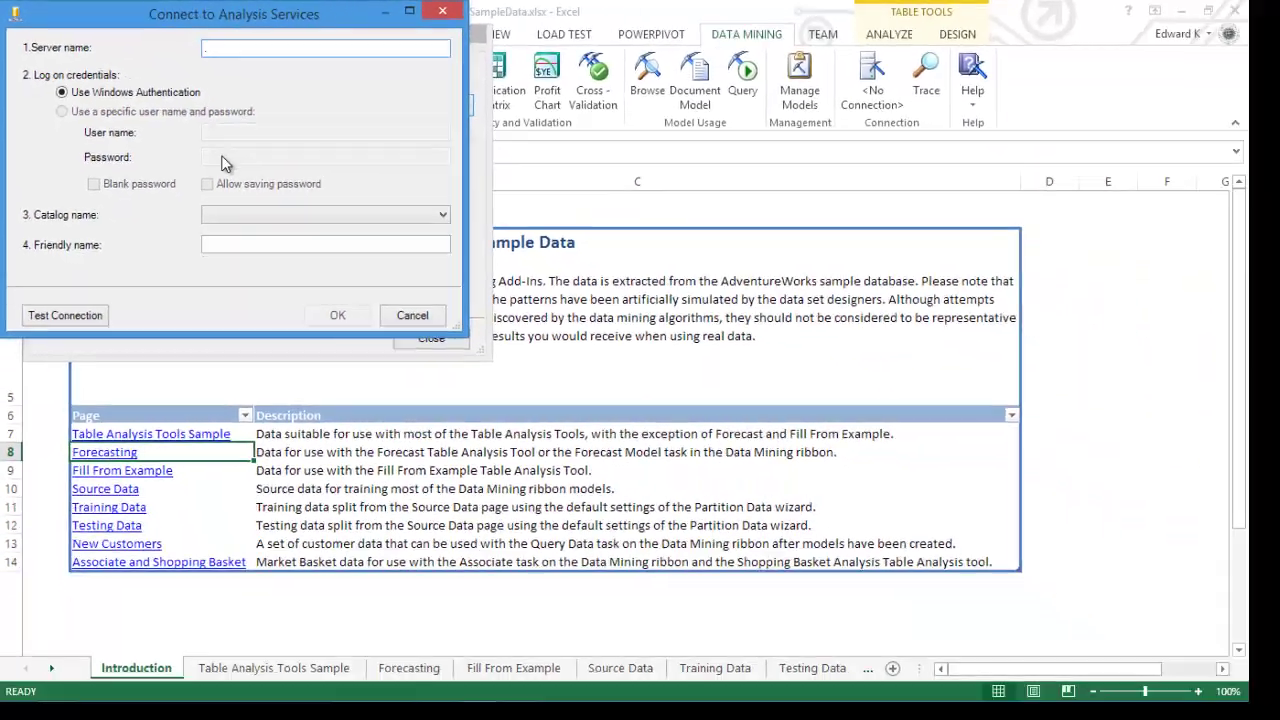
left_click(442, 213)
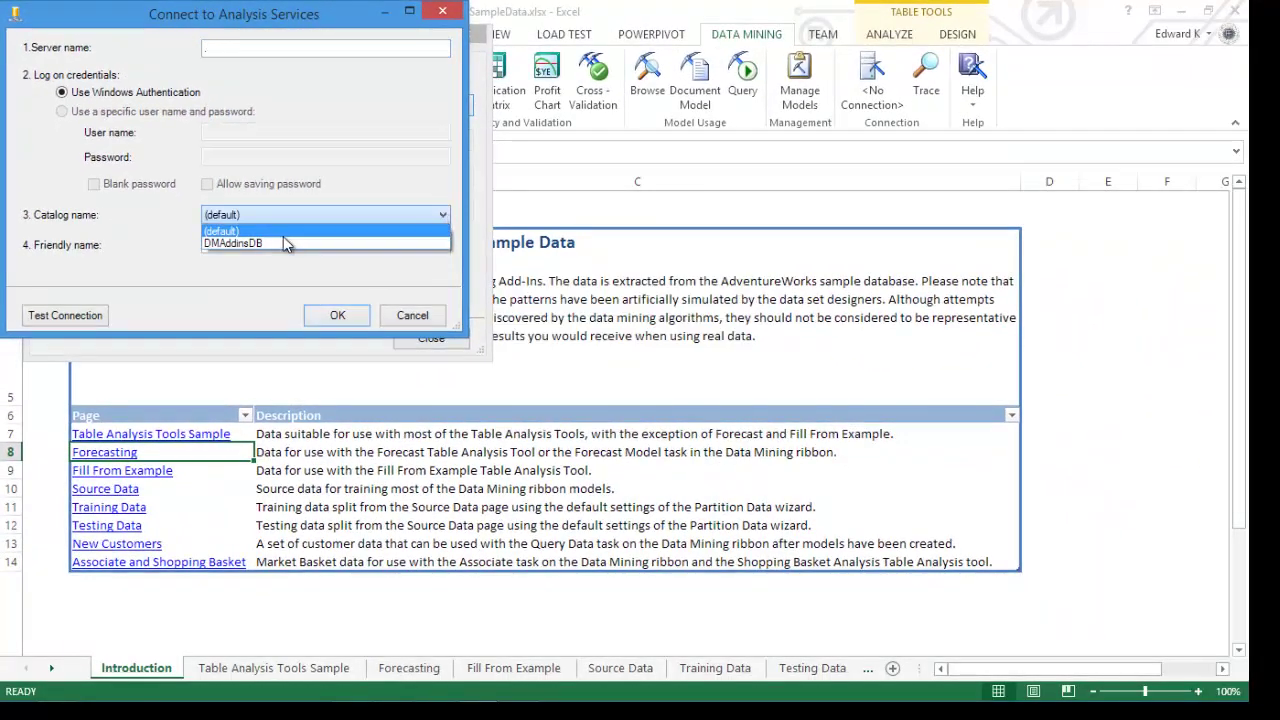
left_click(262, 241)
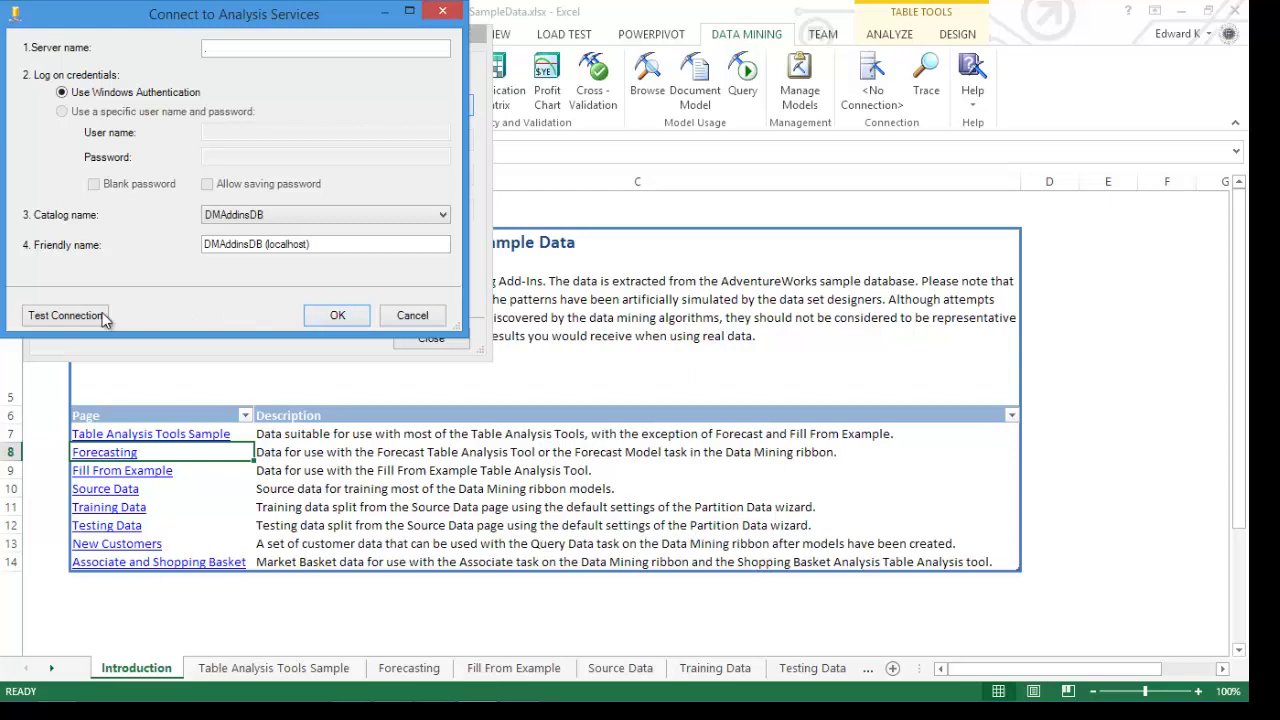
- Test the DMAddinsDB connection, save it and keep it as the current connection
left_click(63, 317)
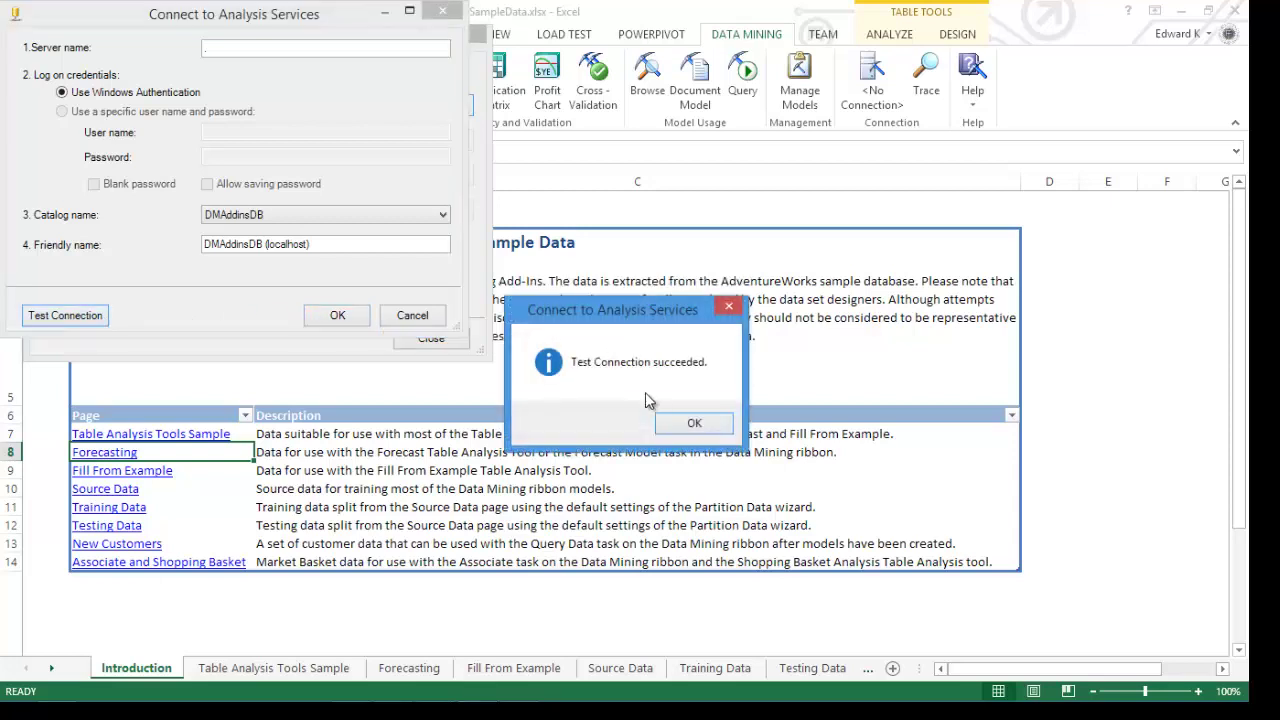
left_click(695, 425)
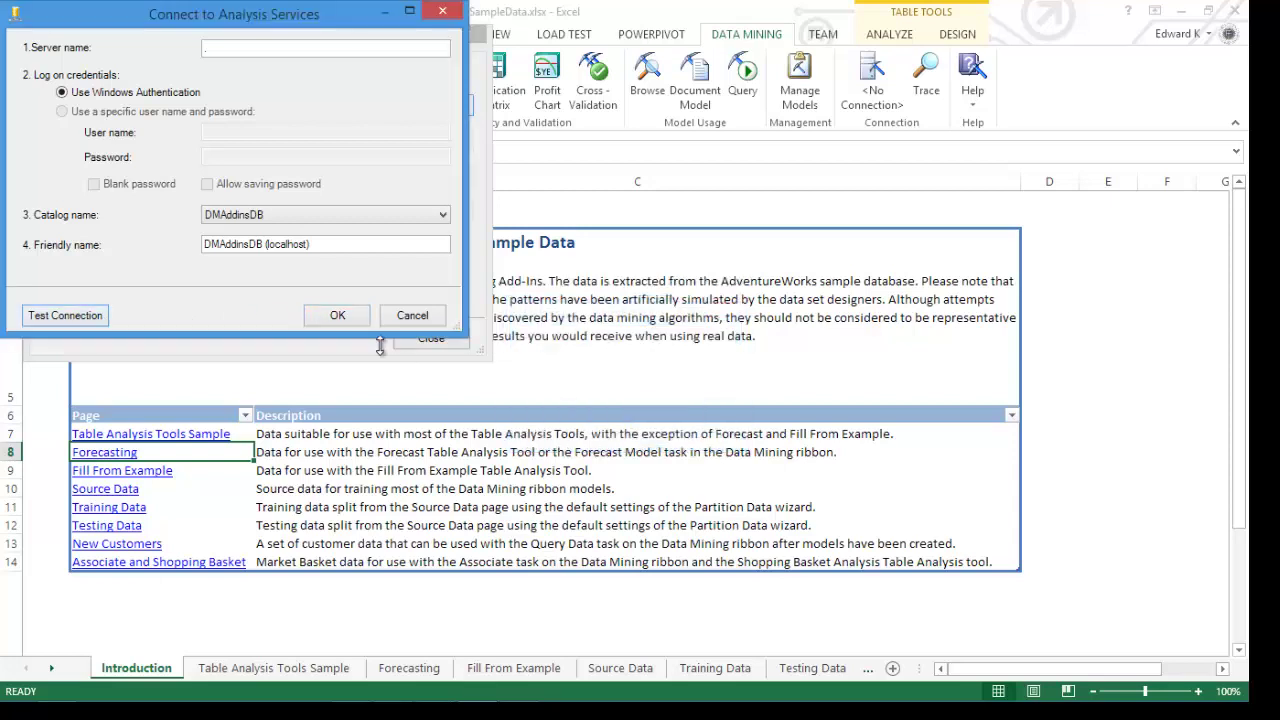
left_click(338, 315)
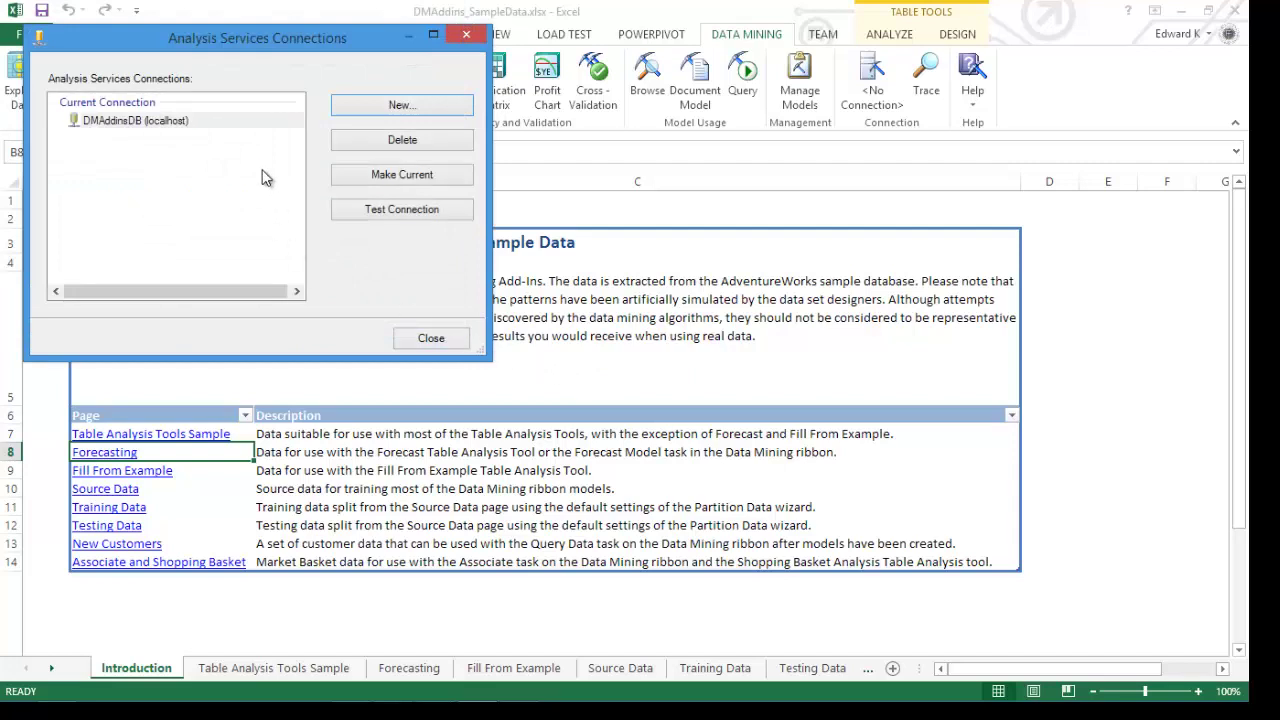
left_click(430, 341)
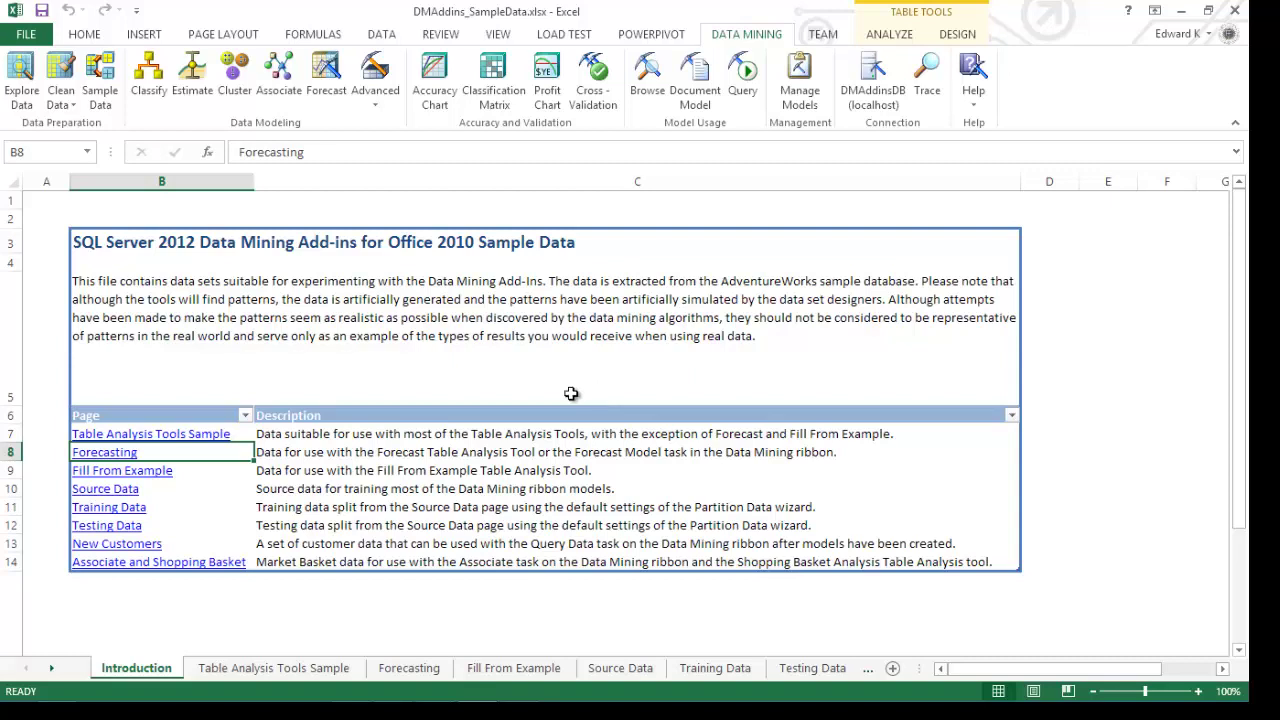
- Open the Forecasting sheet and review its Year/Month, Europe, NorthAmerica and Pacific Amount columns
left_click(414, 670)
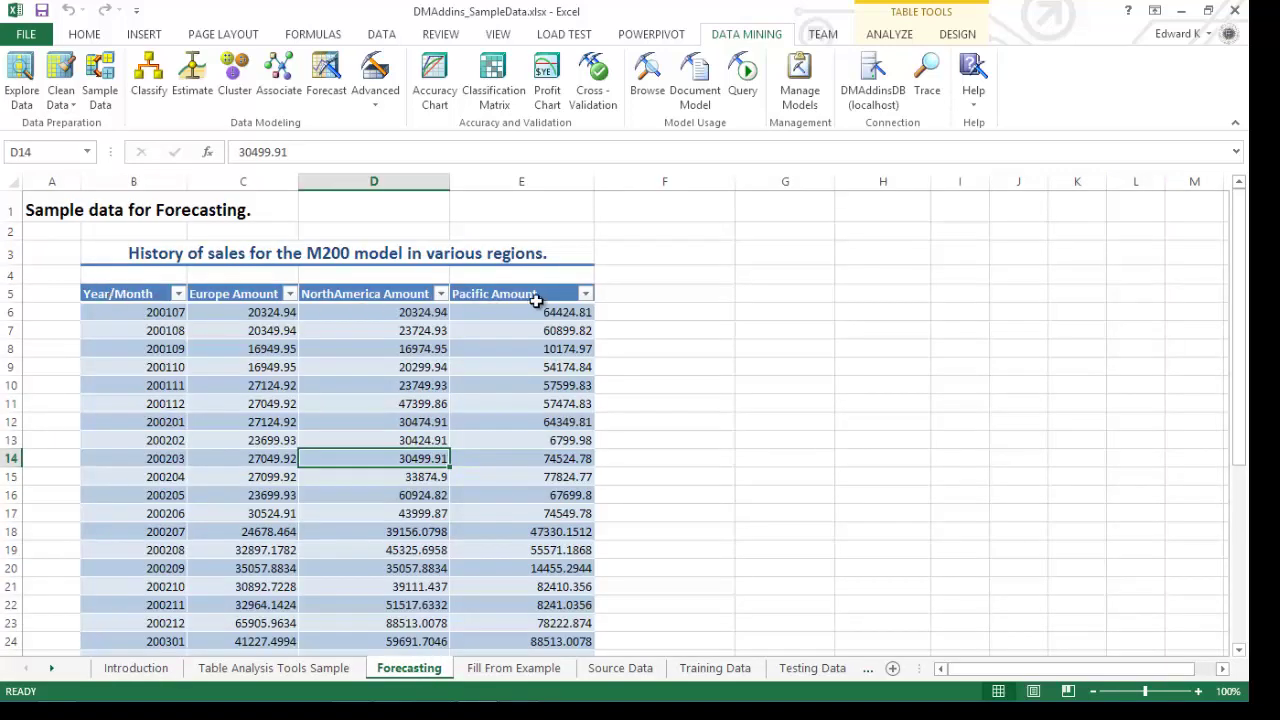
left_click(120, 292)
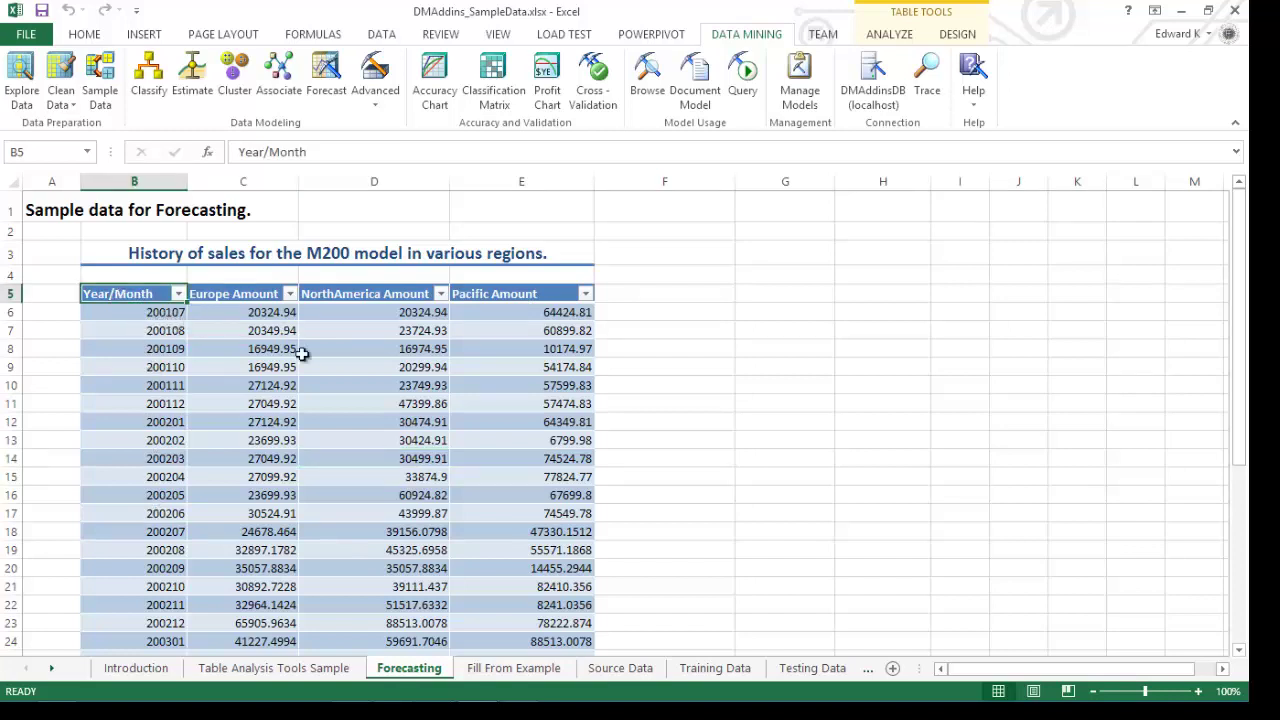
left_click(255, 312)
left_click(410, 310)
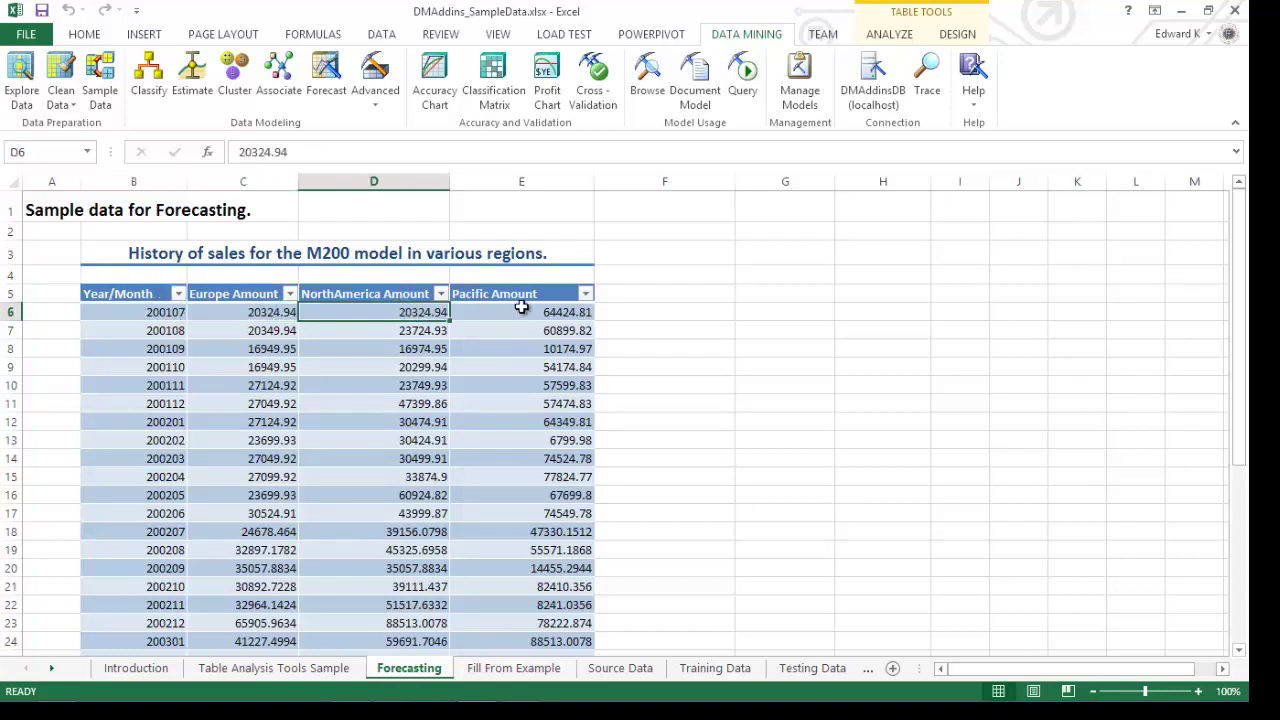
left_click(515, 315)
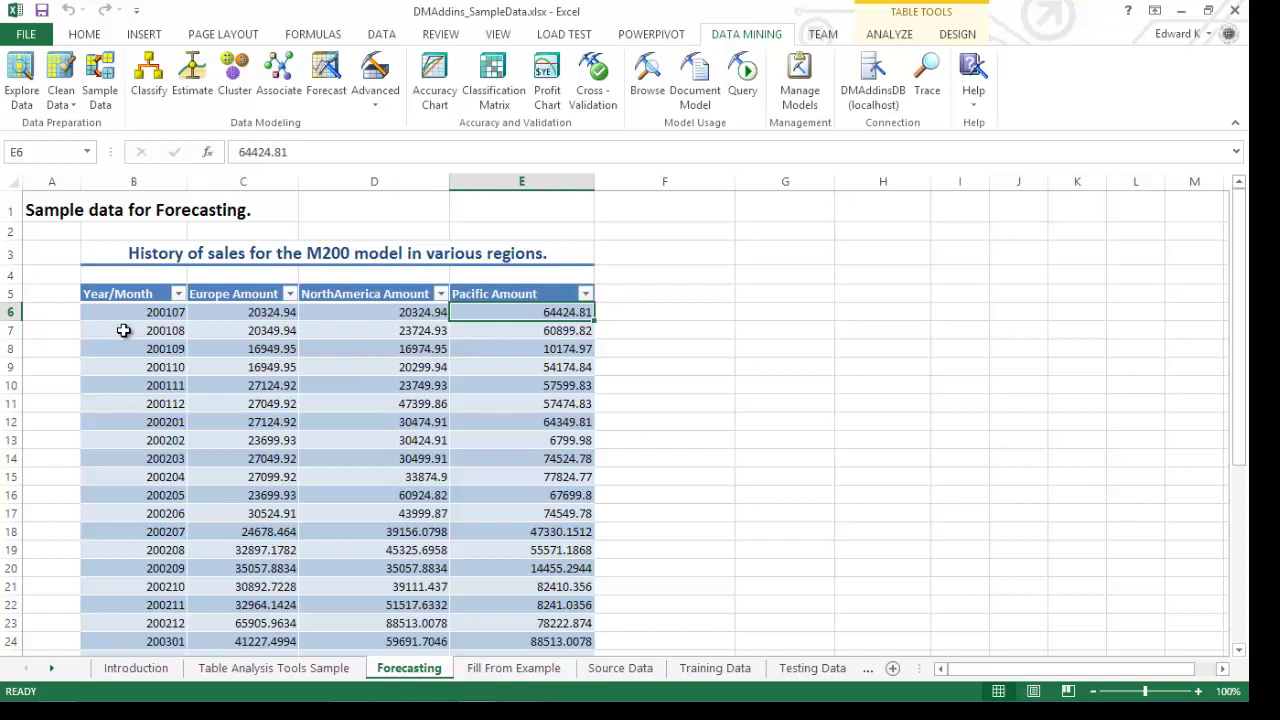
left_click(125, 332)
left_click(145, 348)
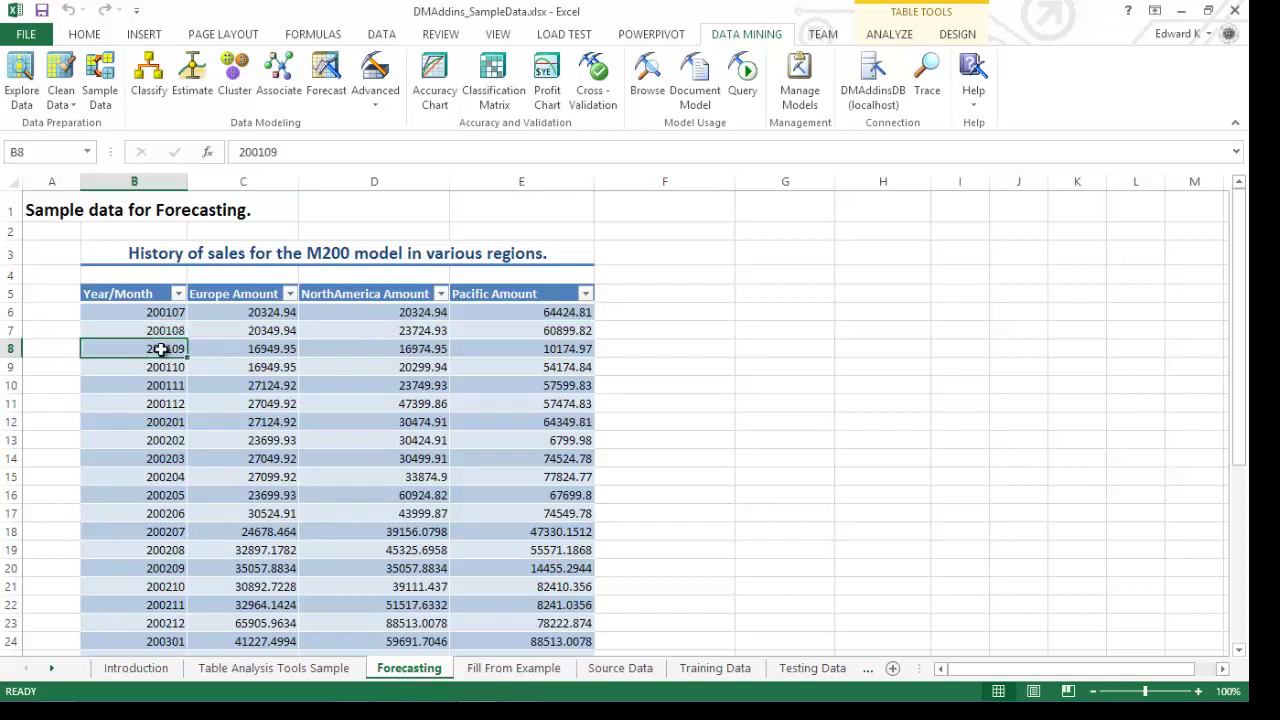
scroll(1170, 351, "down", 2)
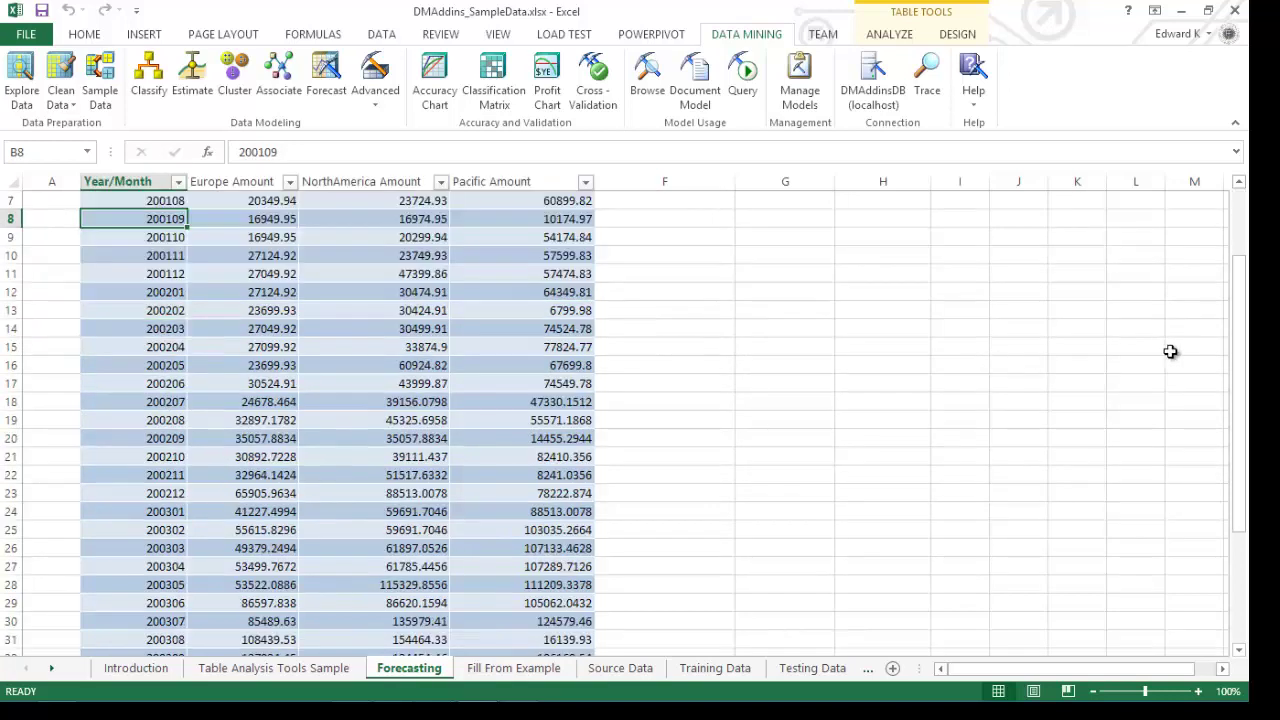
left_click_drag(1237, 363, 1238, 444)
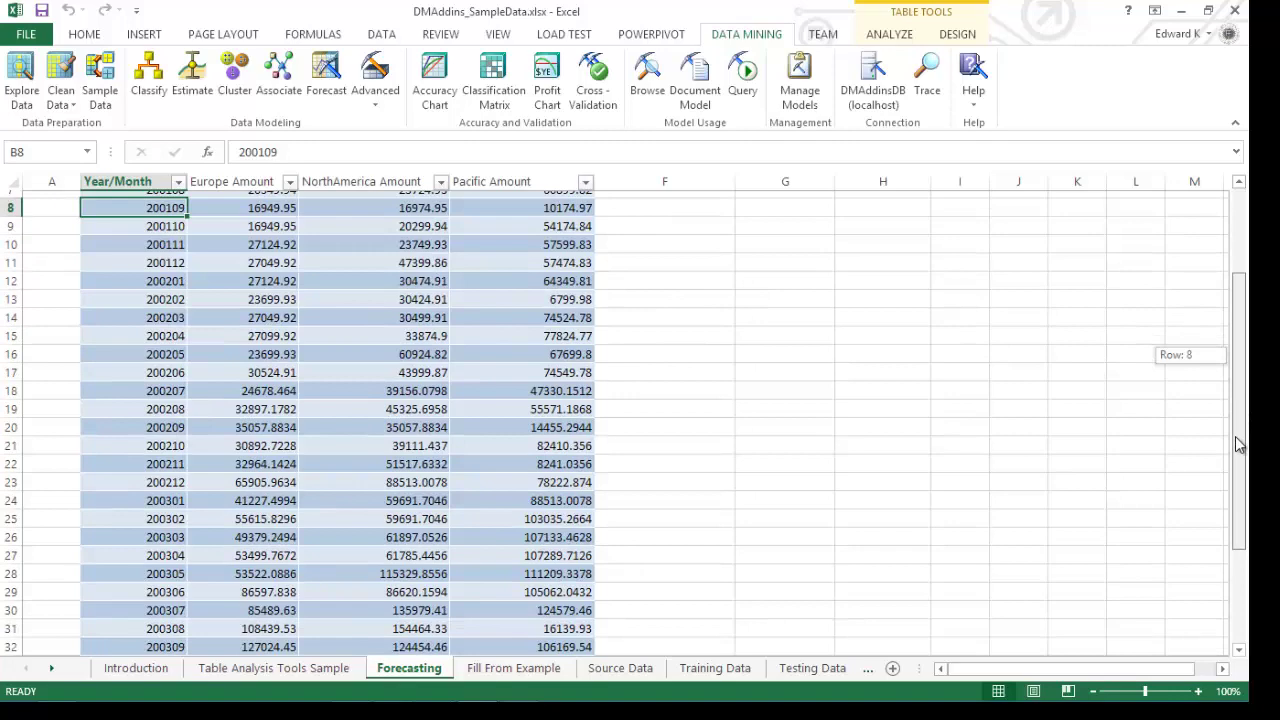
scroll(1244, 590, "down", 2)
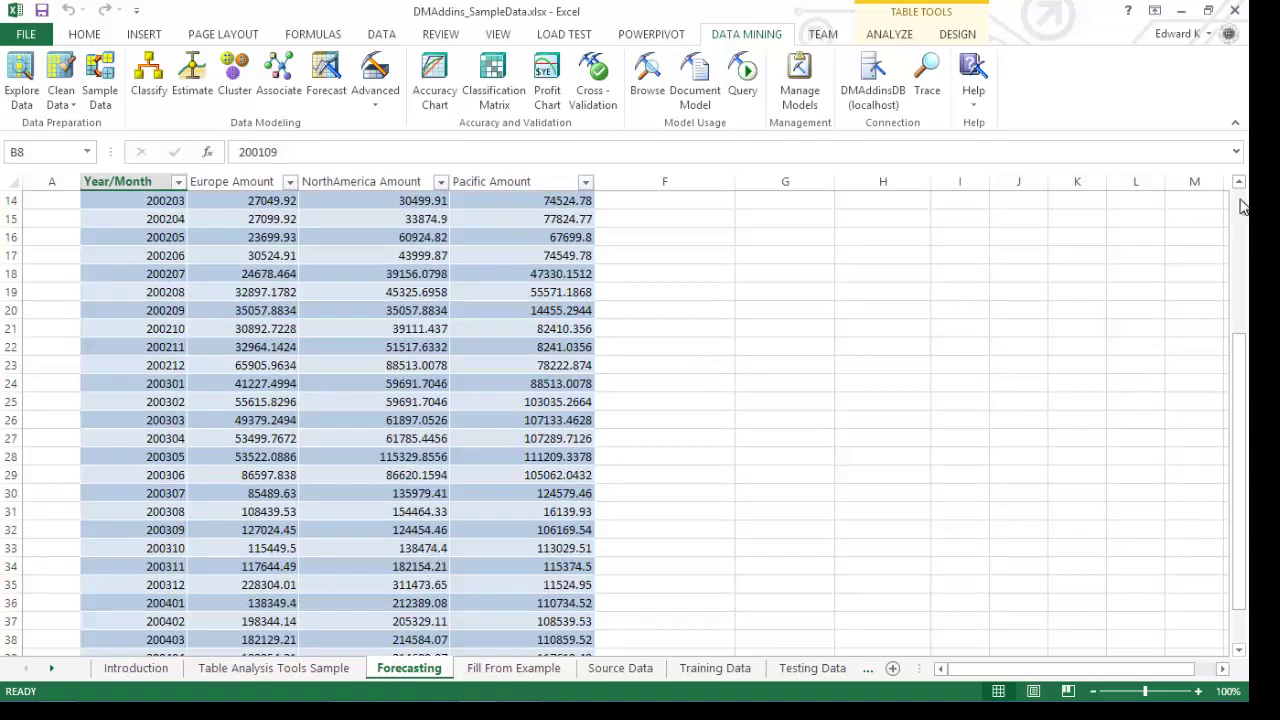
scroll(1240, 200, "up", 5)
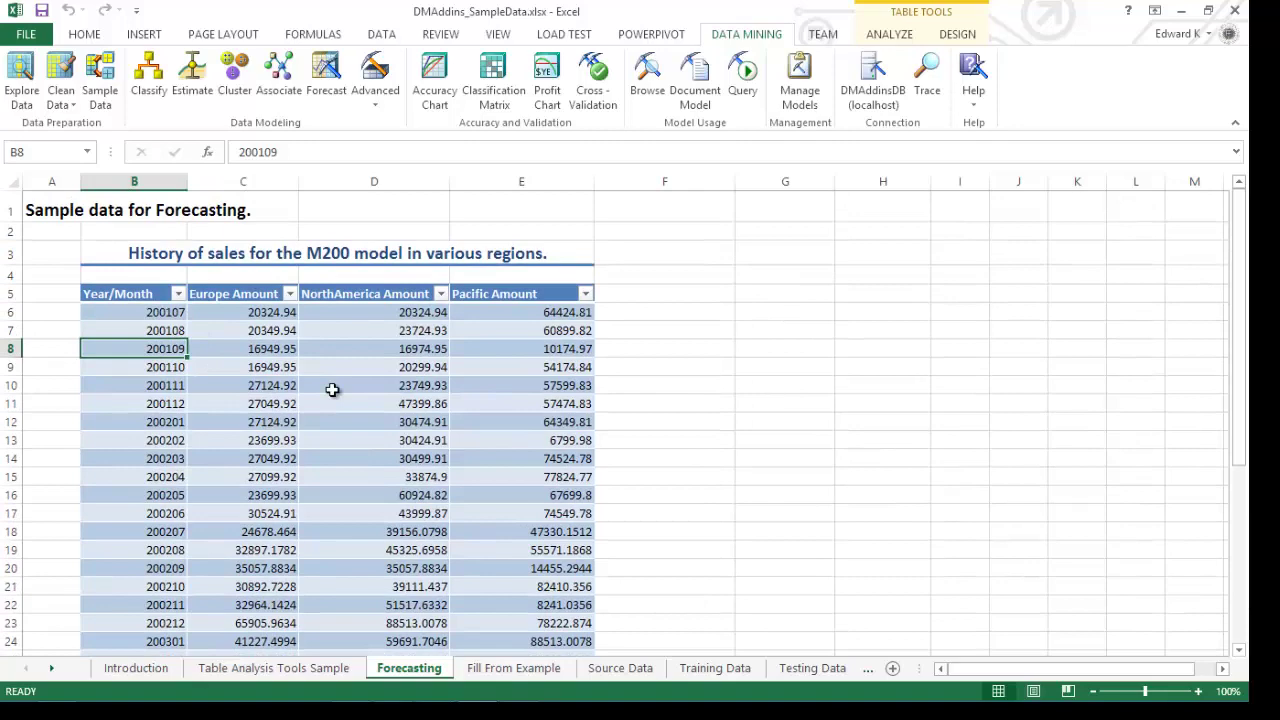
- Run the Forecast wizard on Table5 with Year_Month as time stamp, creating and browsing Forecast Table5
left_click(324, 82)
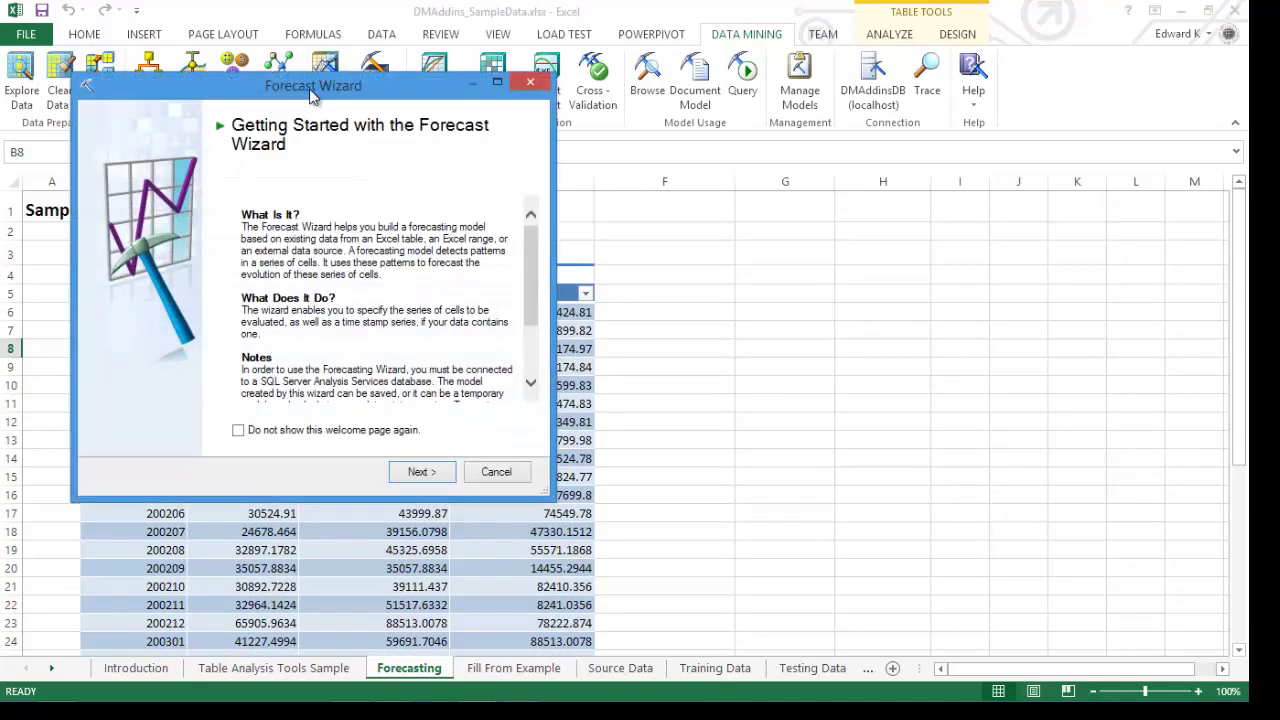
left_click_drag(313, 92, 786, 97)
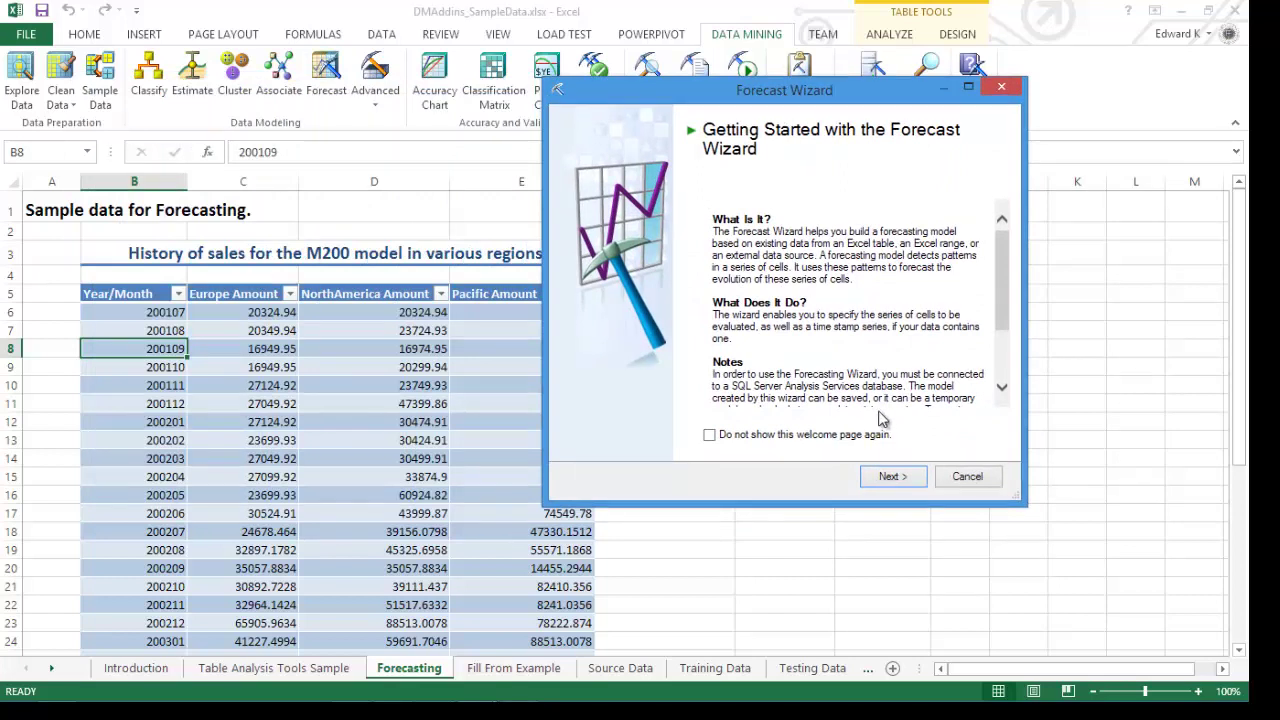
left_click(893, 478)
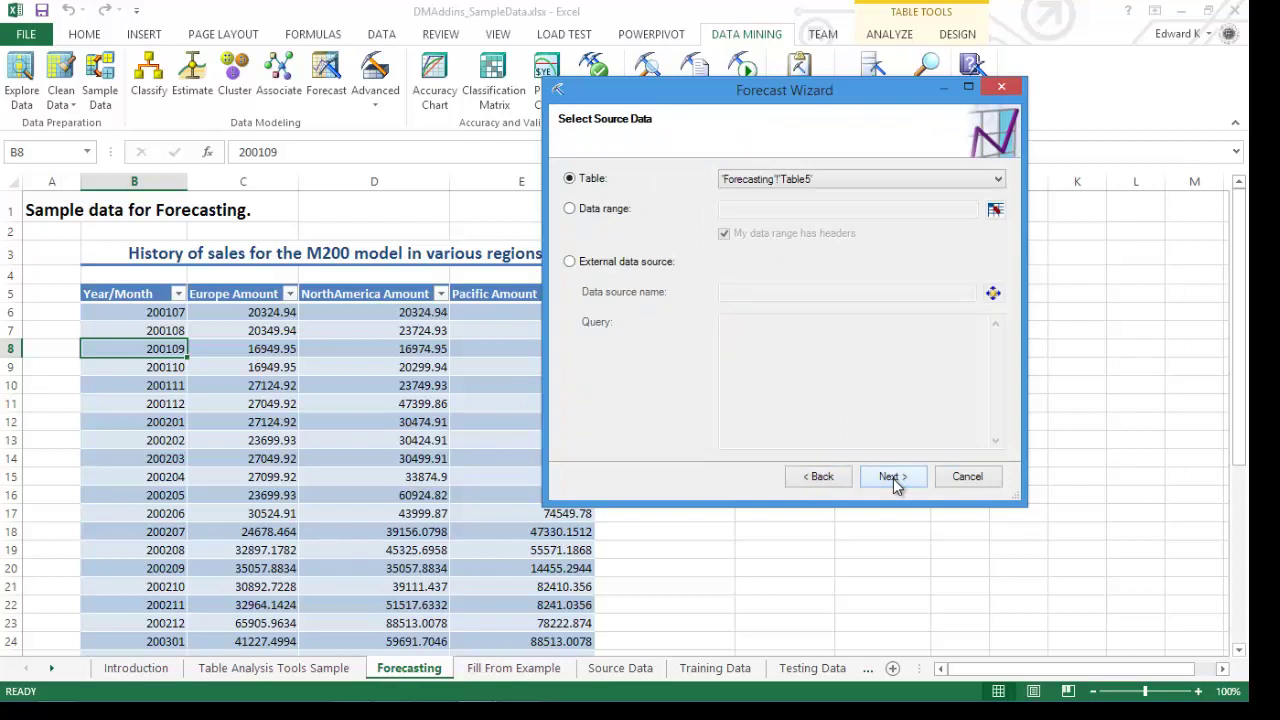
left_click(893, 478)
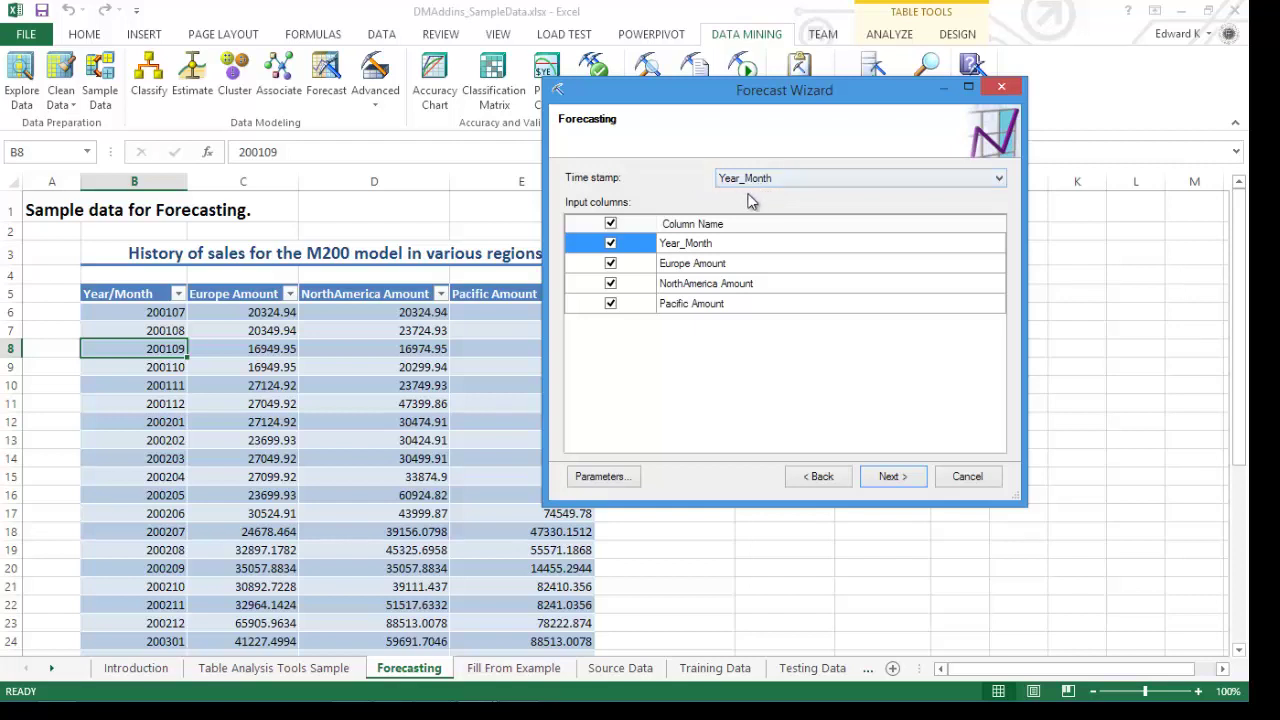
left_click(900, 479)
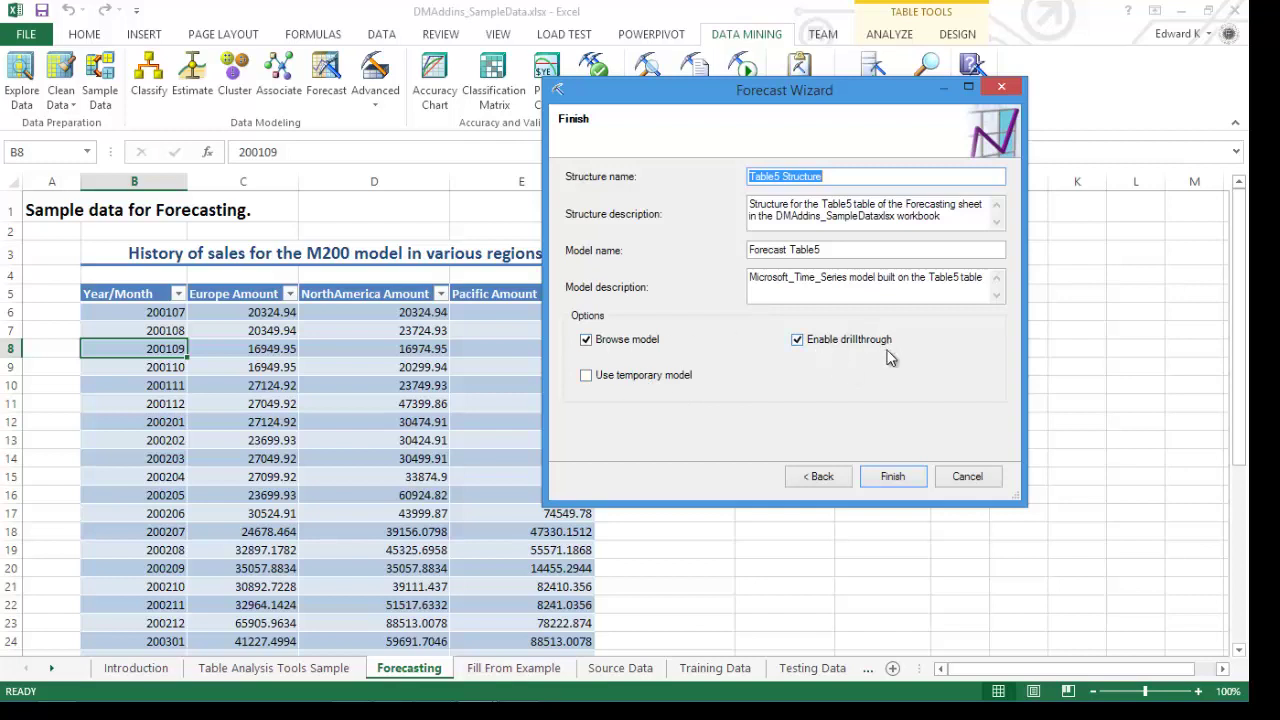
left_click(895, 478)
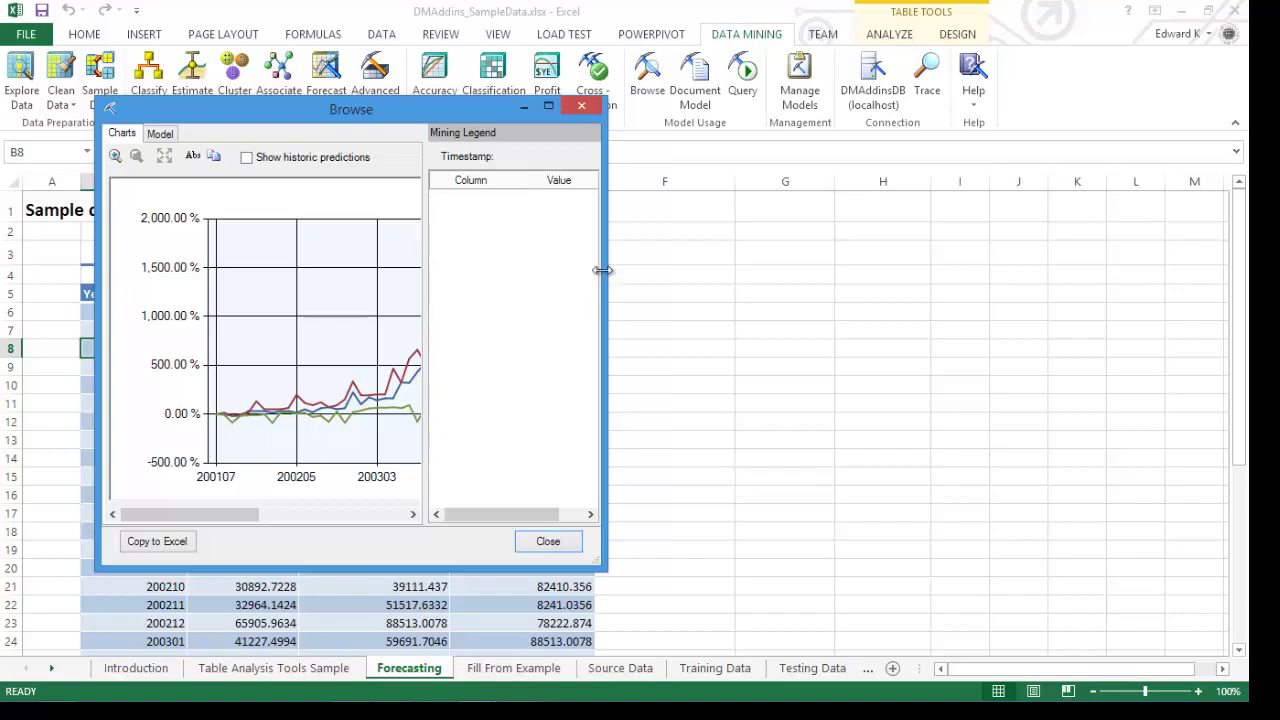
- Maximize the forecast chart, switch it to absolute values and check month 200110
double_click(481, 110)
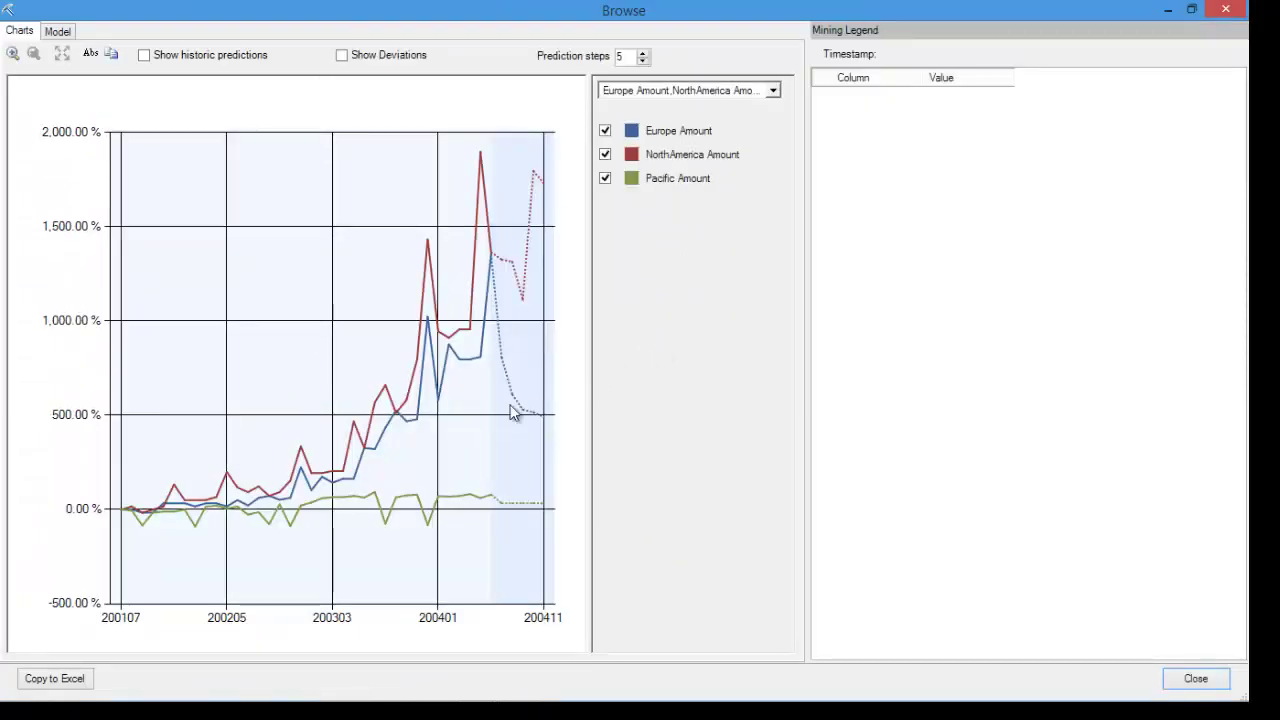
left_click(92, 54)
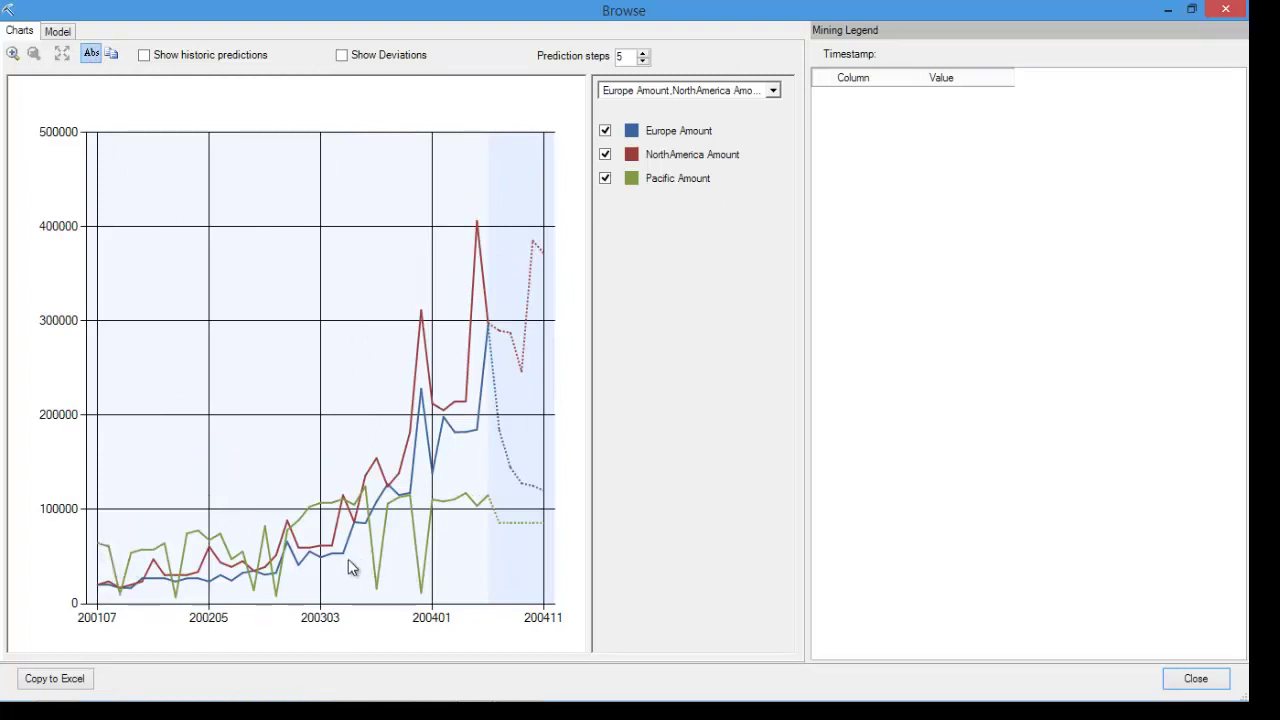
left_click(134, 144)
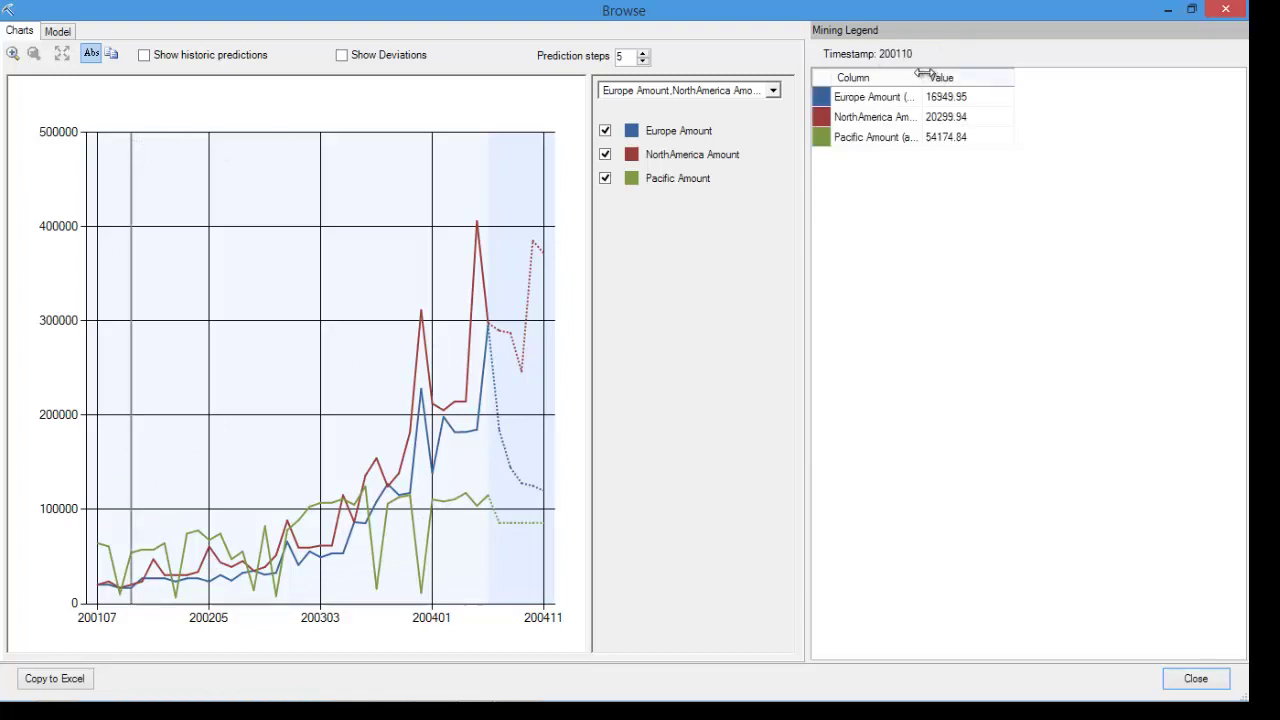
- Widen the Mining Legend columns, inspect 200201 and 200207 values, and widen the chart area
left_click_drag(924, 77, 984, 77)
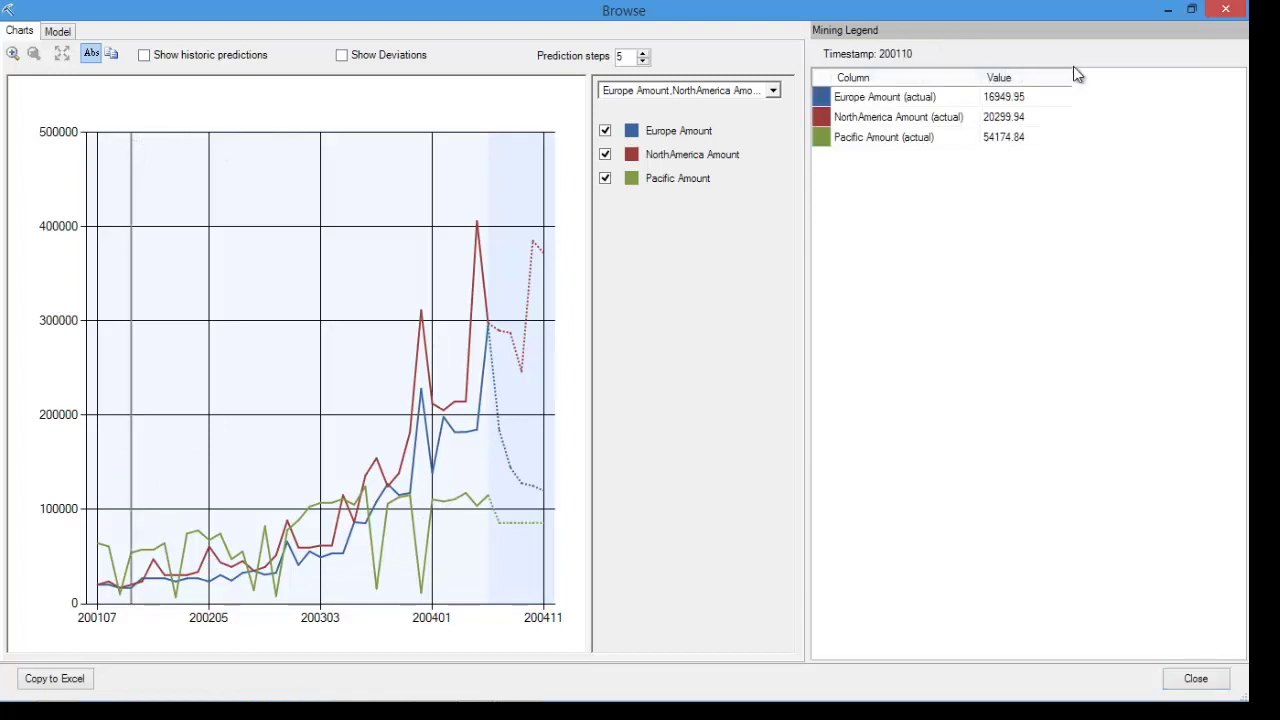
left_click_drag(1070, 76, 1136, 77)
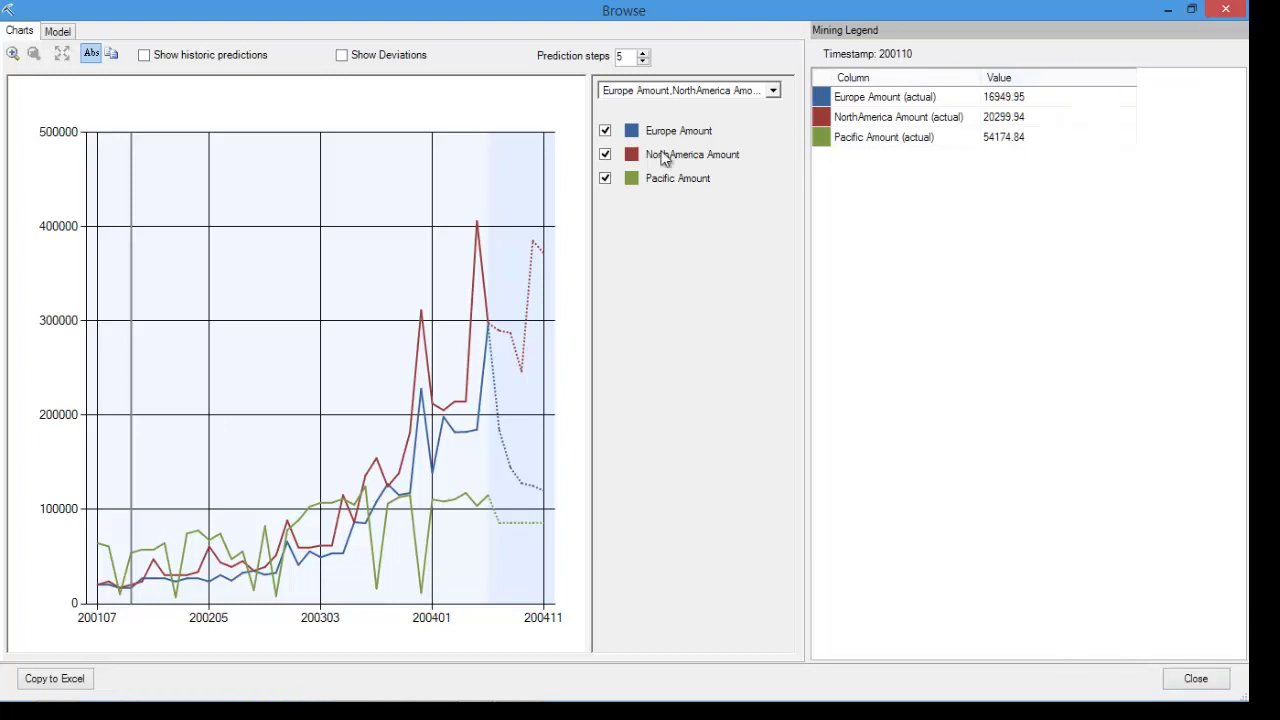
left_click(162, 139)
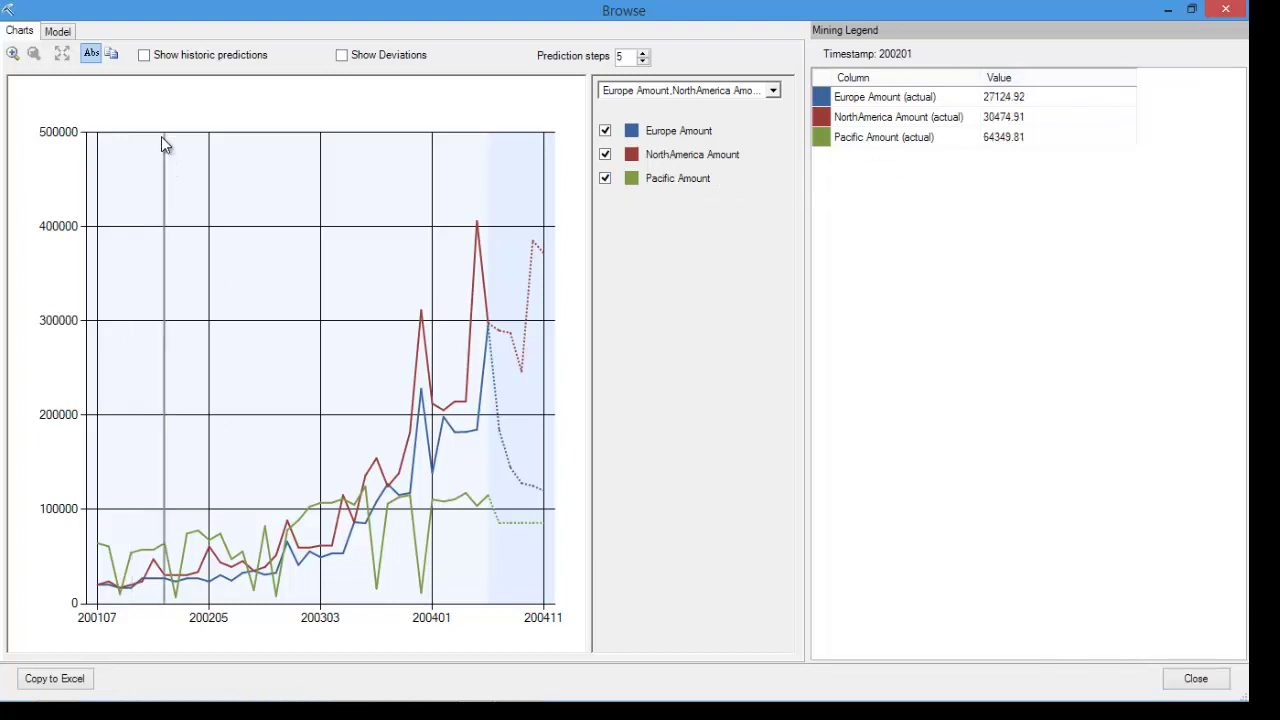
left_click(231, 140)
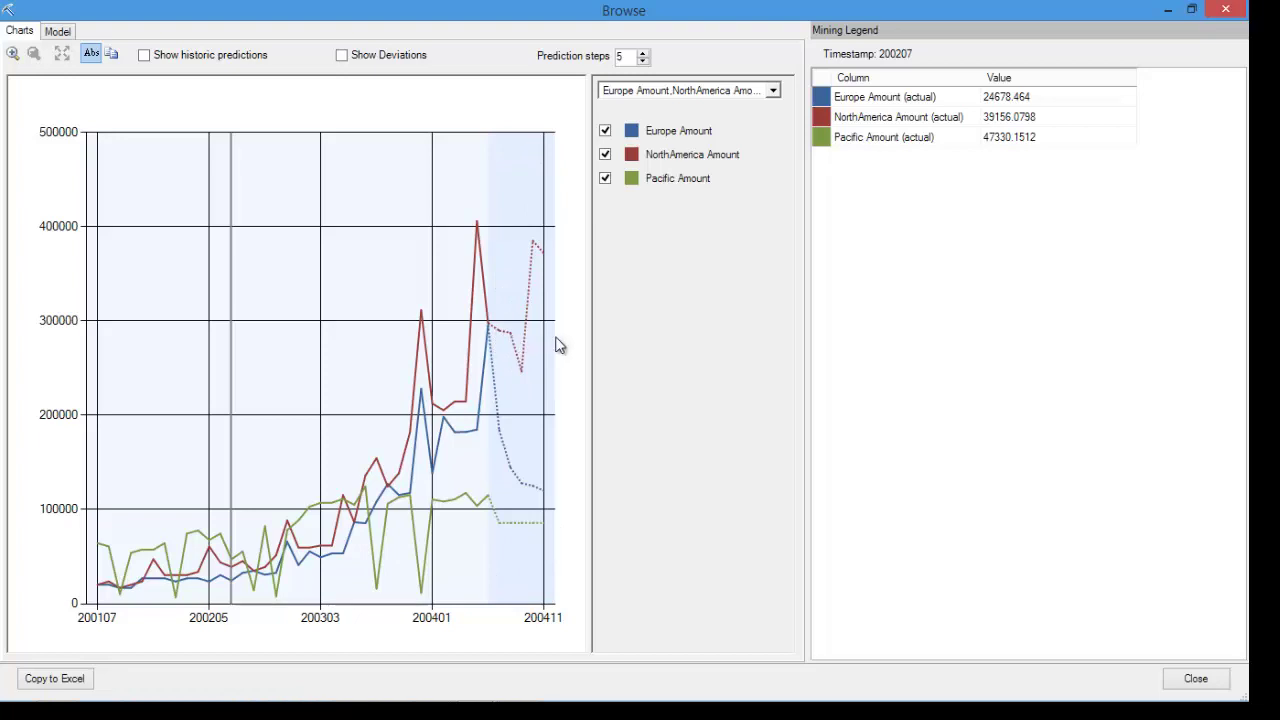
left_click_drag(591, 331, 663, 331)
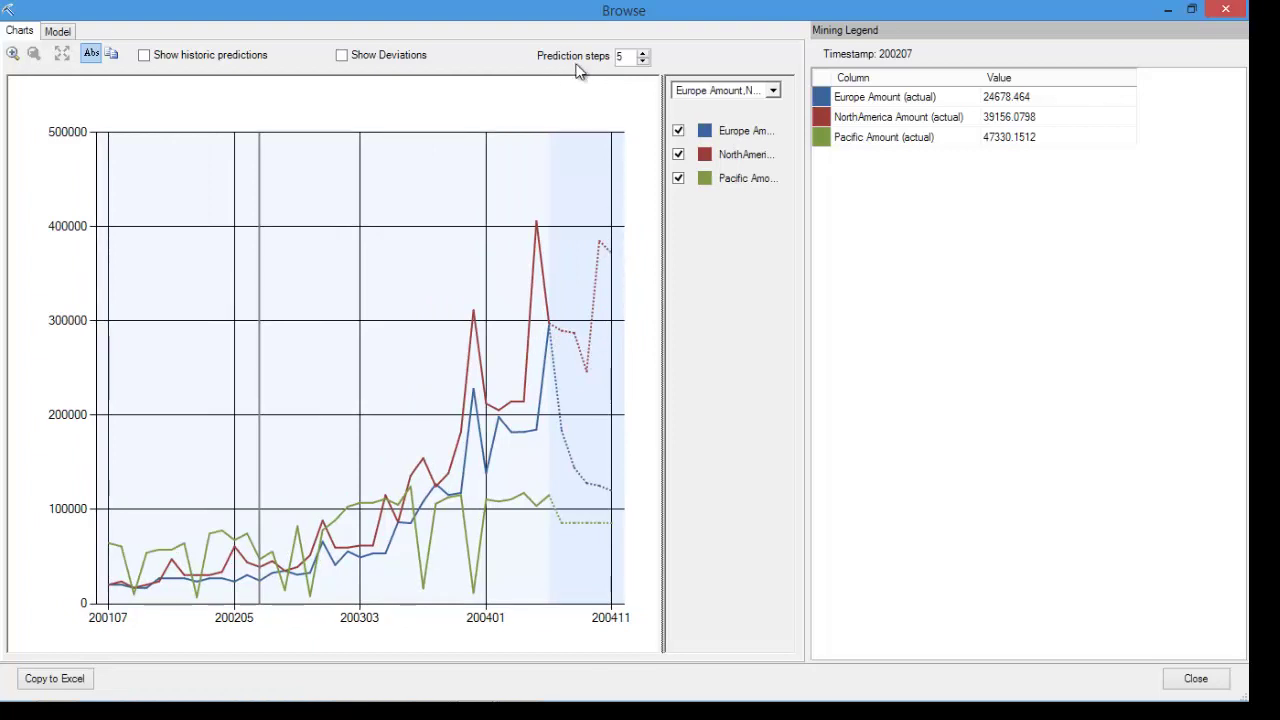
- Raise the prediction steps to 9 and turn on Show Deviations
left_click(643, 53)
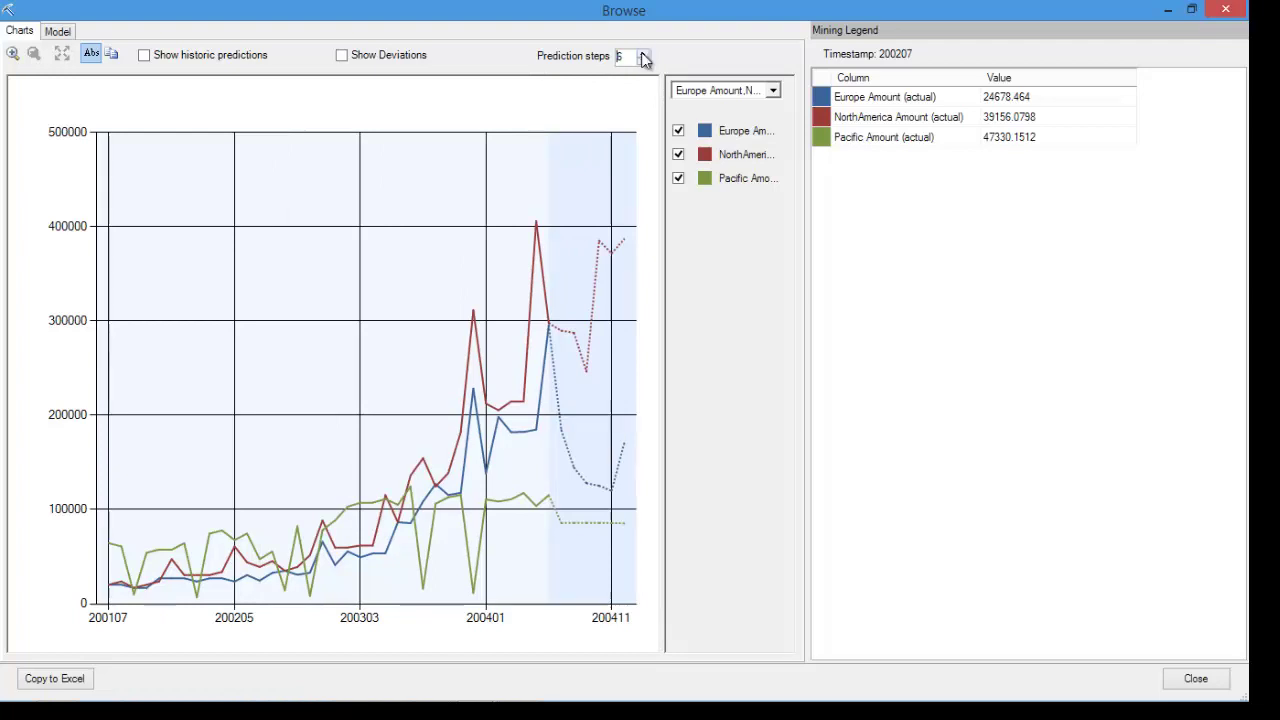
left_click(643, 53)
left_click(643, 53)
left_click(643, 53)
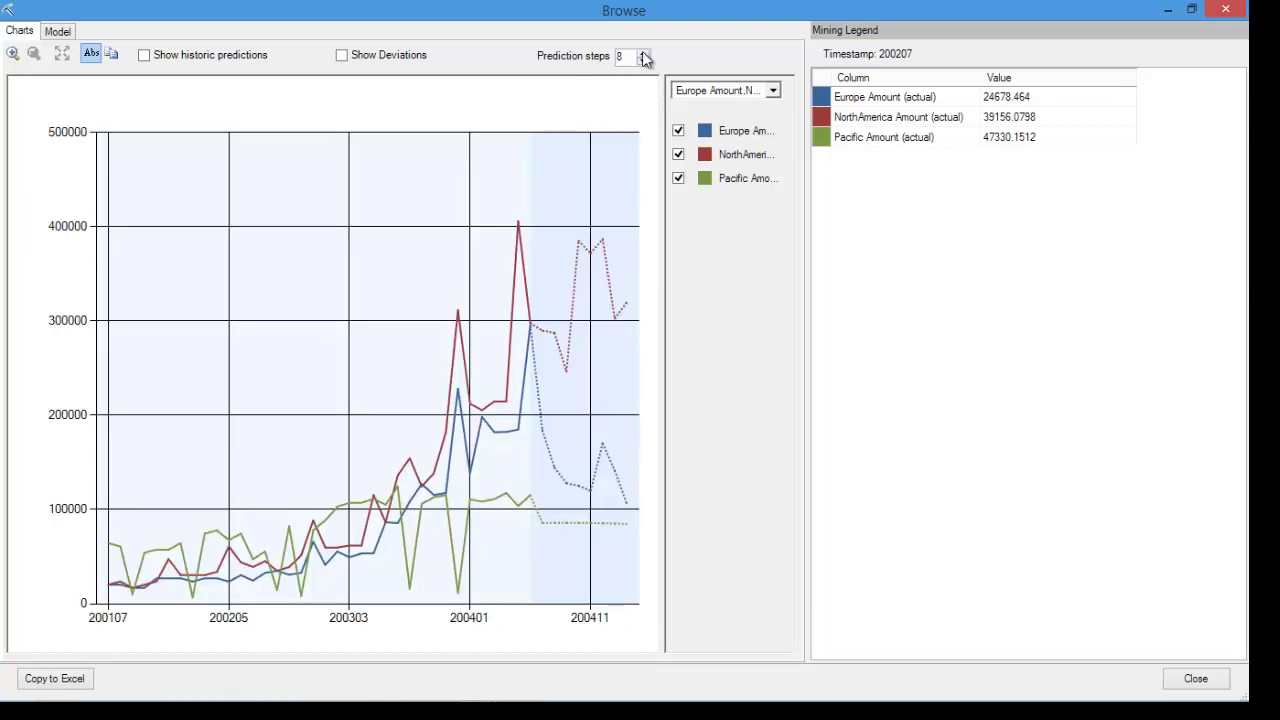
left_click(642, 61)
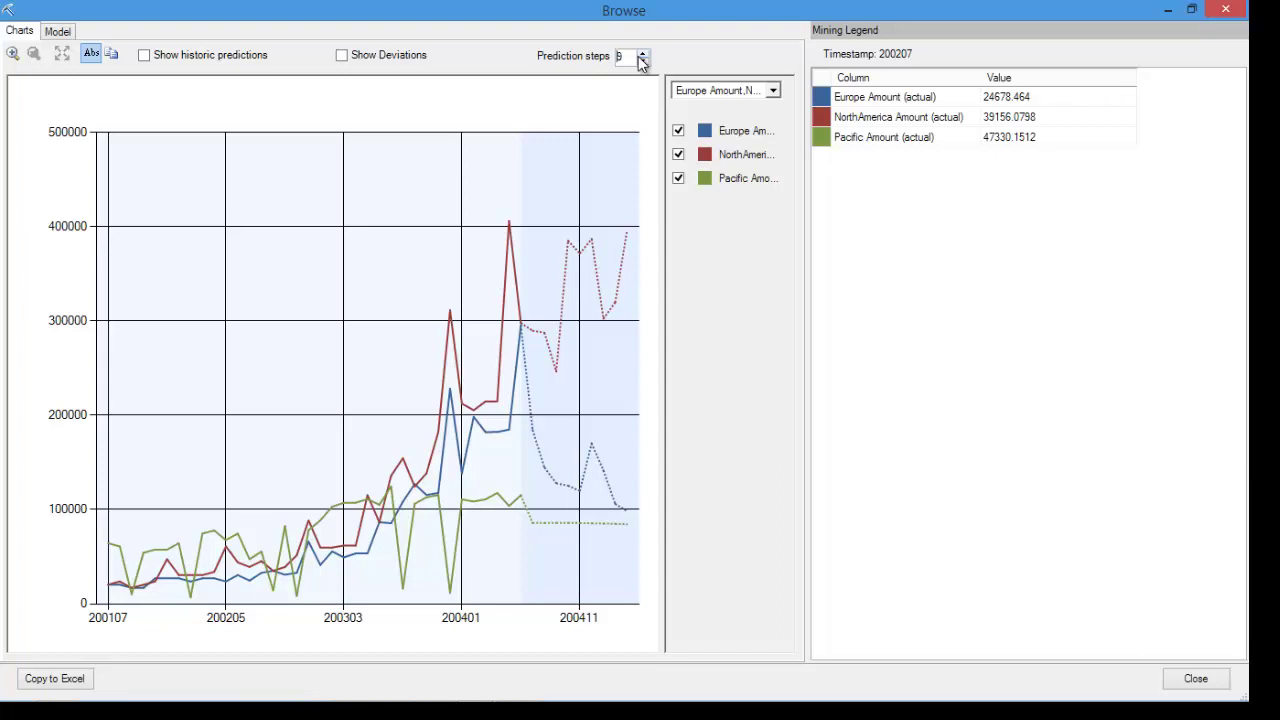
left_click(391, 54)
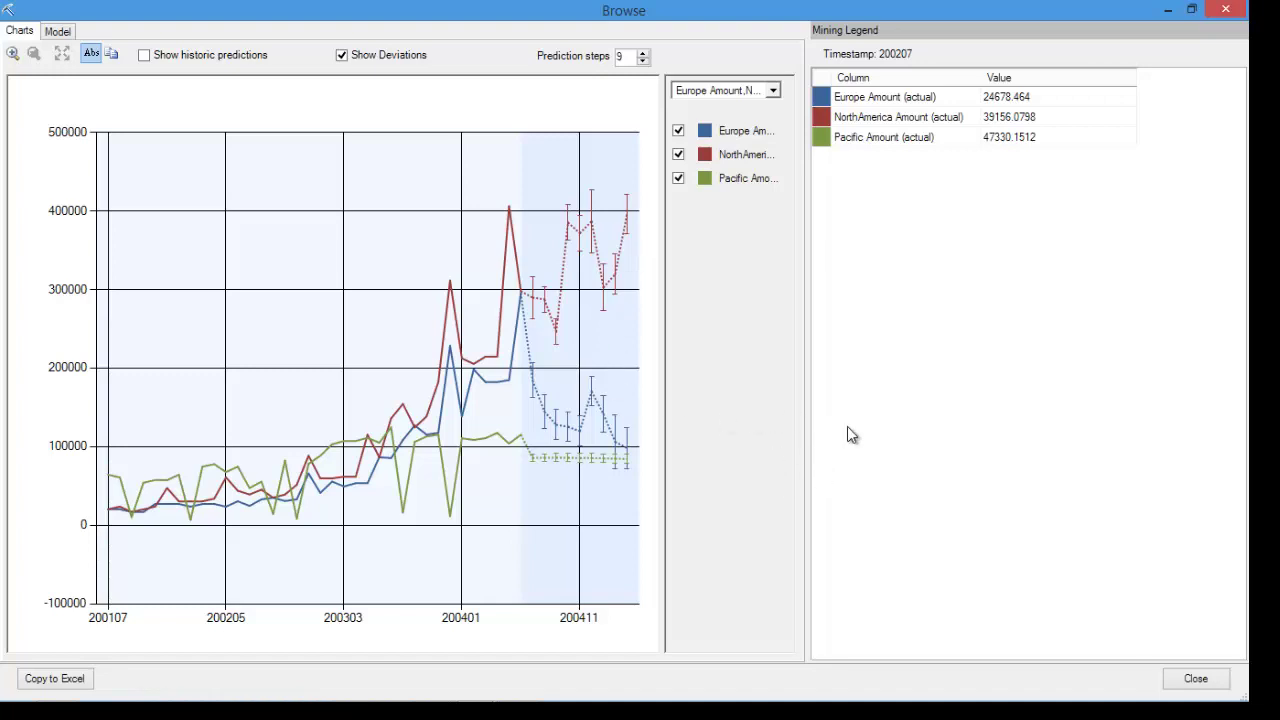
- Close the Forecast Table5 Browse window
left_click(1168, 9)
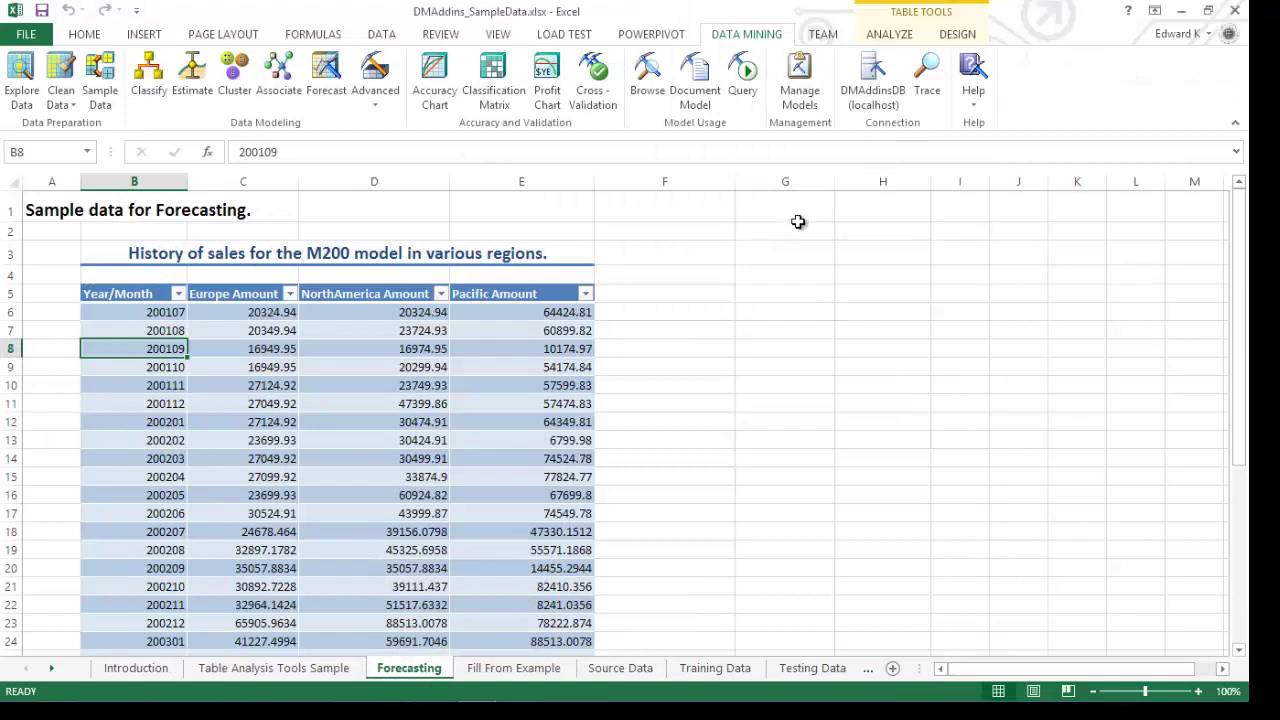